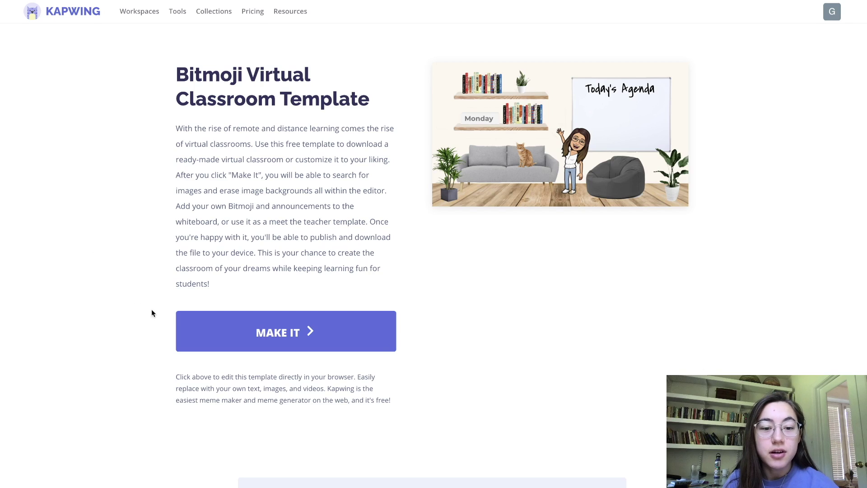
- Open the Bitmoji Virtual Classroom template for editing
click(212, 331)
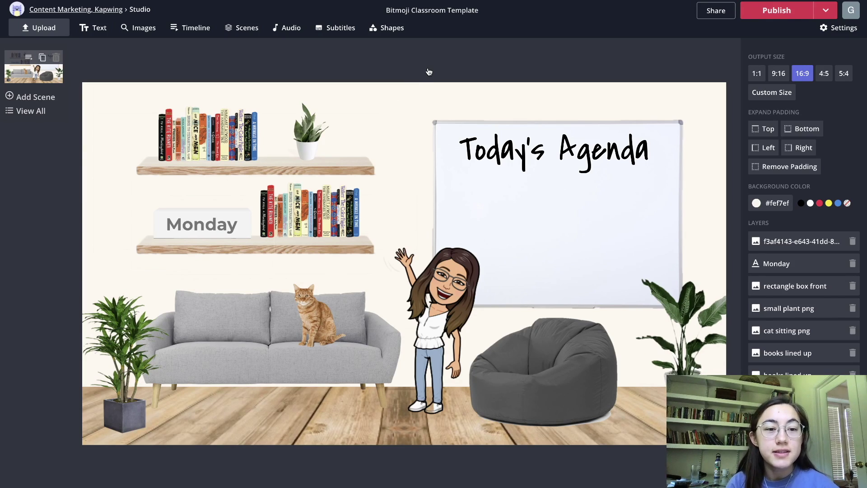
- Examine the template's separate elements, including the potted plant, floor and bean bag, along with the layer list and background color choices
click(686, 327)
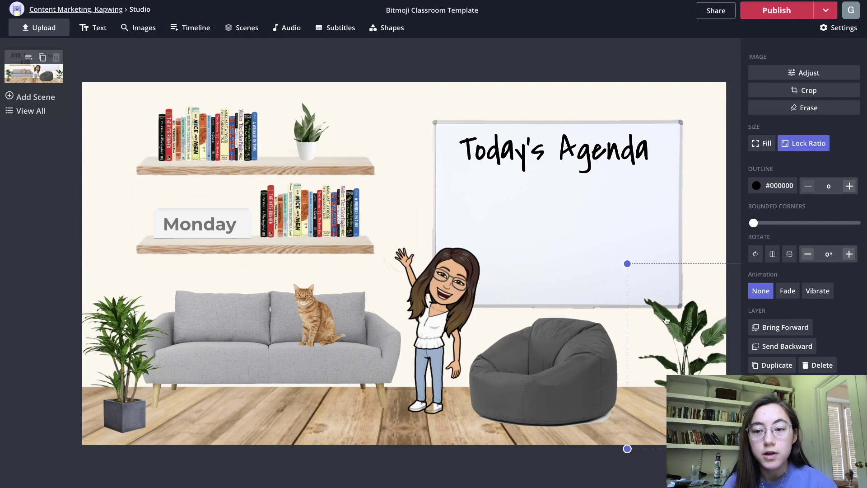
mouse_move(699, 332)
mouse_down()
mouse_move(668, 328)
mouse_move(677, 337)
mouse_move(706, 320)
mouse_move(703, 327)
mouse_up()
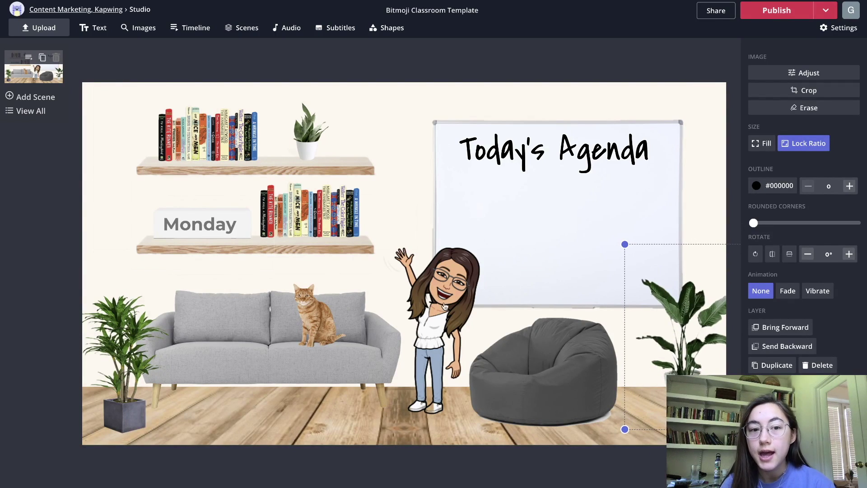
click(143, 246)
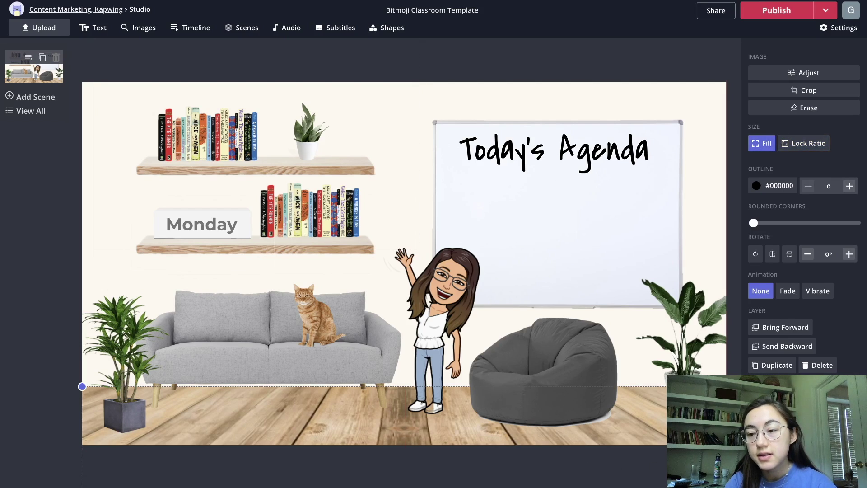
click(733, 343)
scroll(782, 271, down, 3)
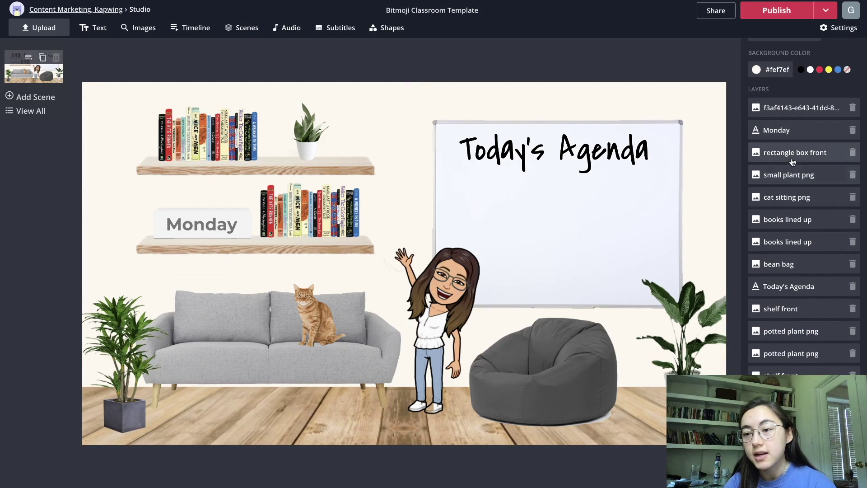
click(806, 270)
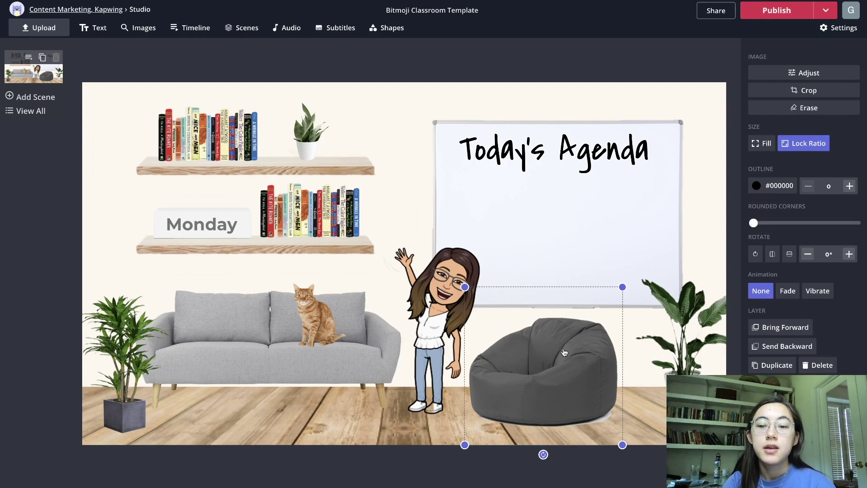
click(632, 62)
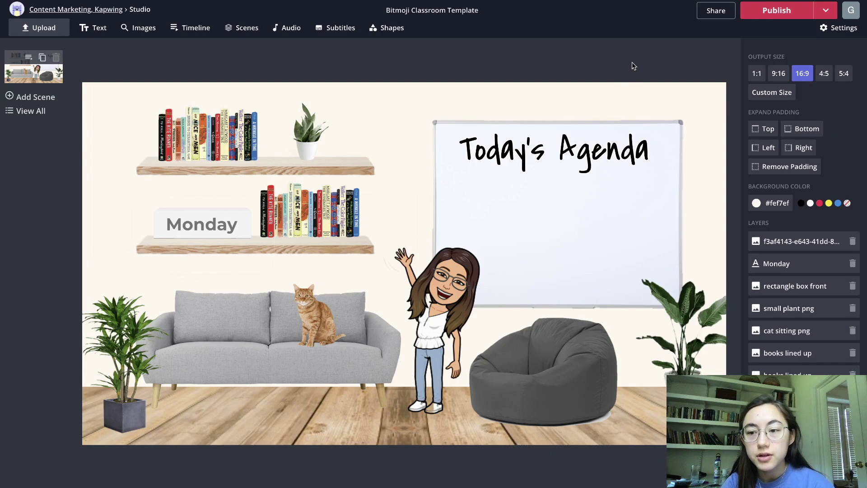
click(716, 92)
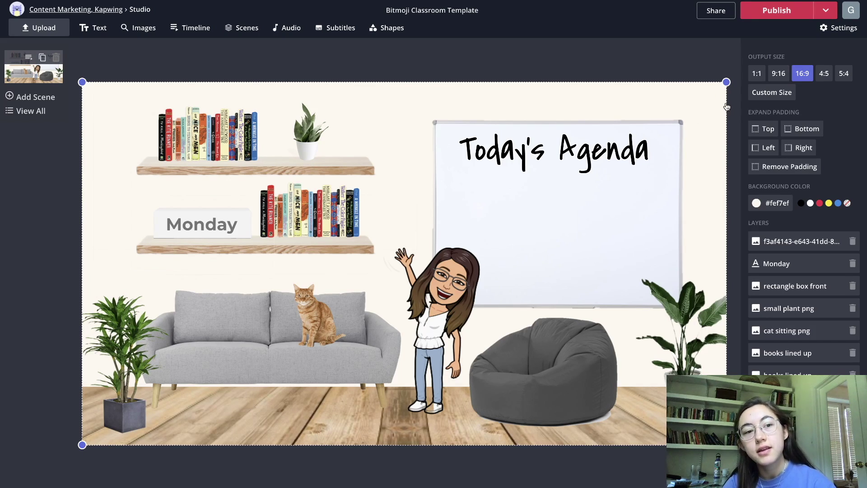
click(757, 204)
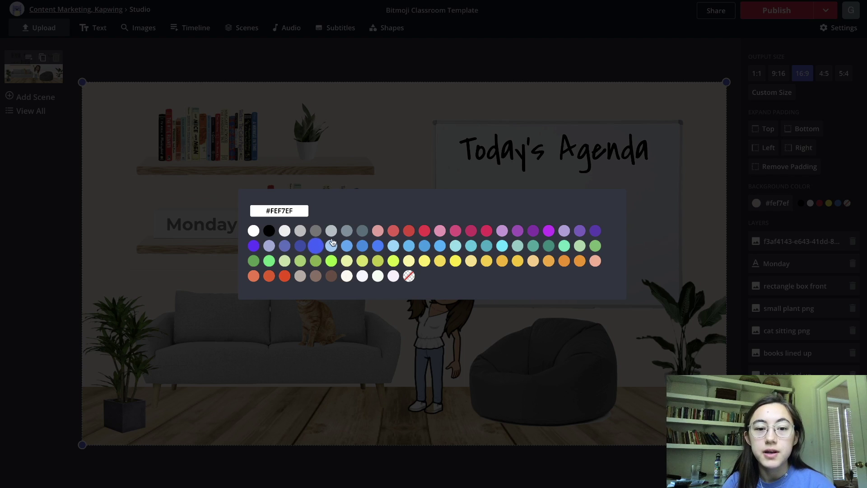
key(Escape)
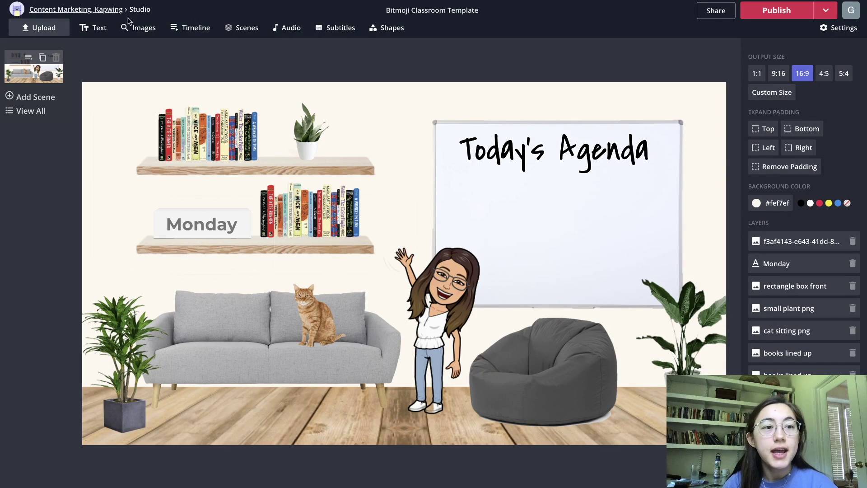
- Add a text box below the "Today's Agenda" heading and narrow it to fit inside the whiteboard
click(496, 162)
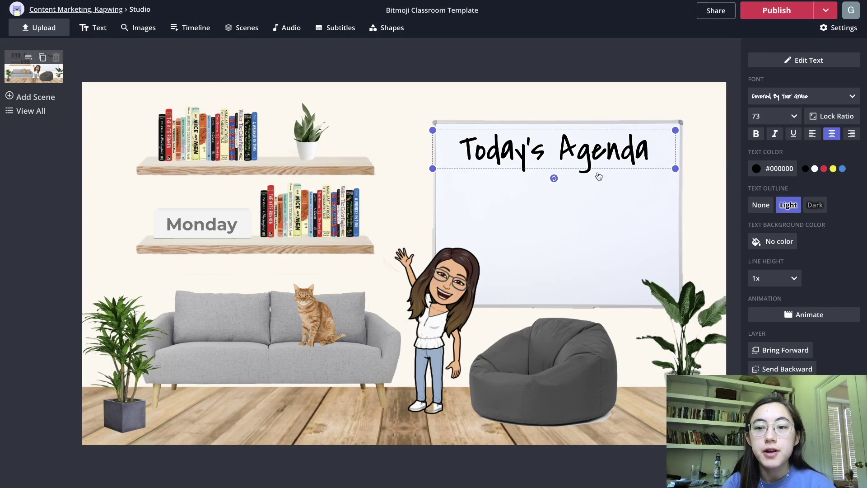
click(93, 28)
drag(433, 169, 599, 211)
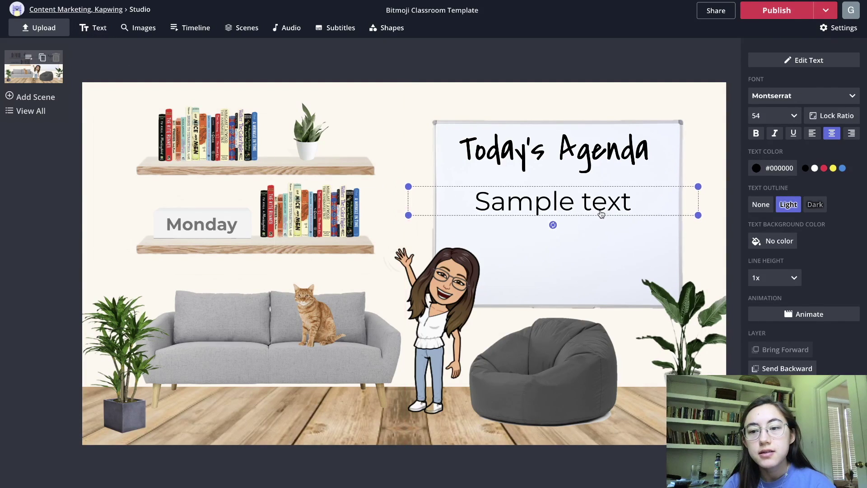
drag(697, 215, 619, 290)
- Change the font of the sample text on the whiteboard to Roboto_BlackItalic
click(794, 96)
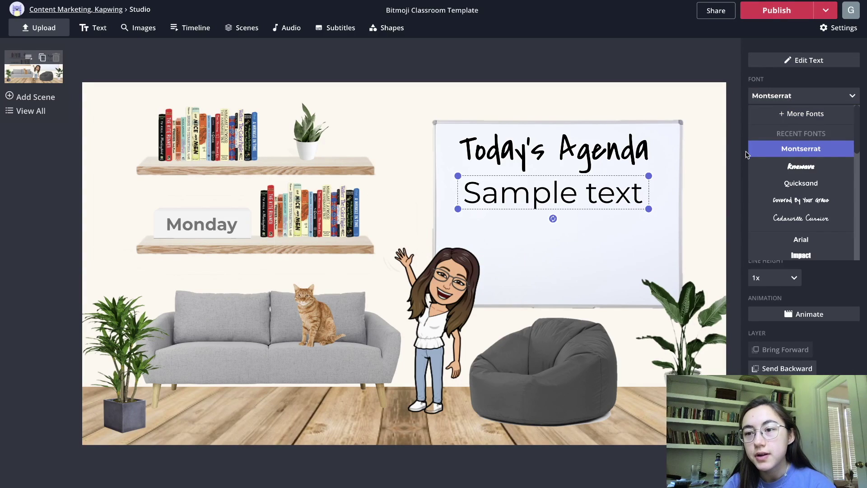
scroll(786, 172, down, 3)
click(795, 186)
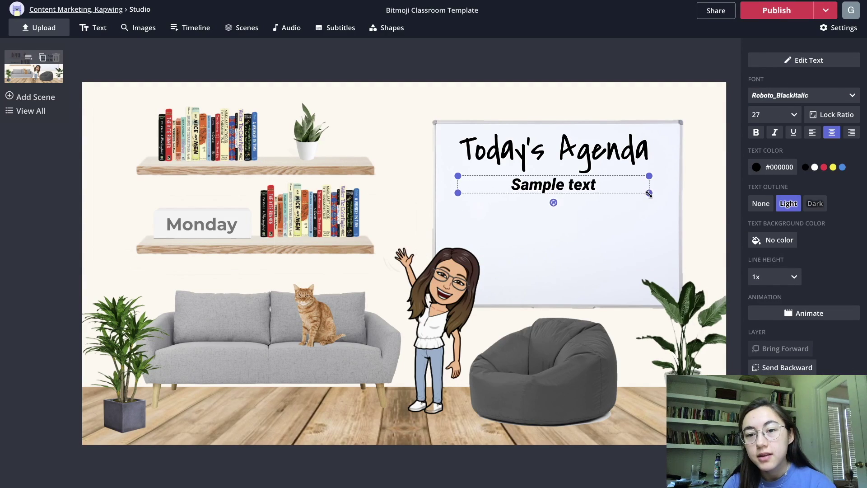
- Replace the sample text on the whiteboard with three lines reading "Math", "Reading" and "Art"
click(608, 185)
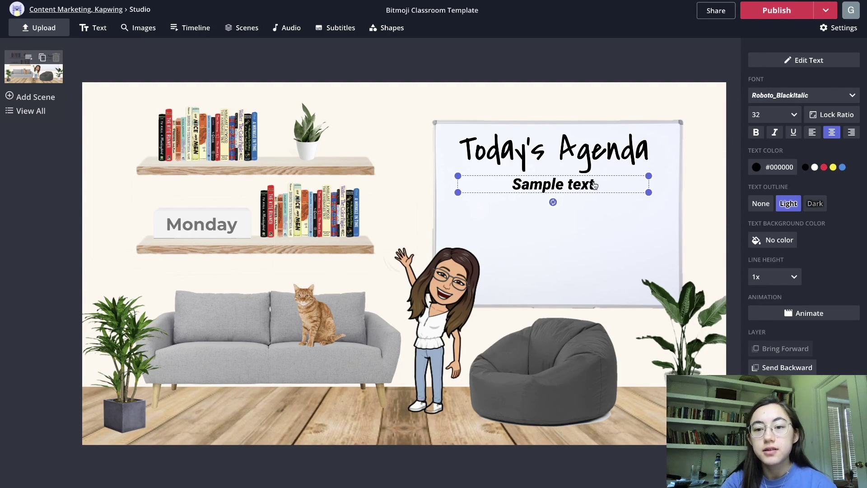
triple_click(593, 183)
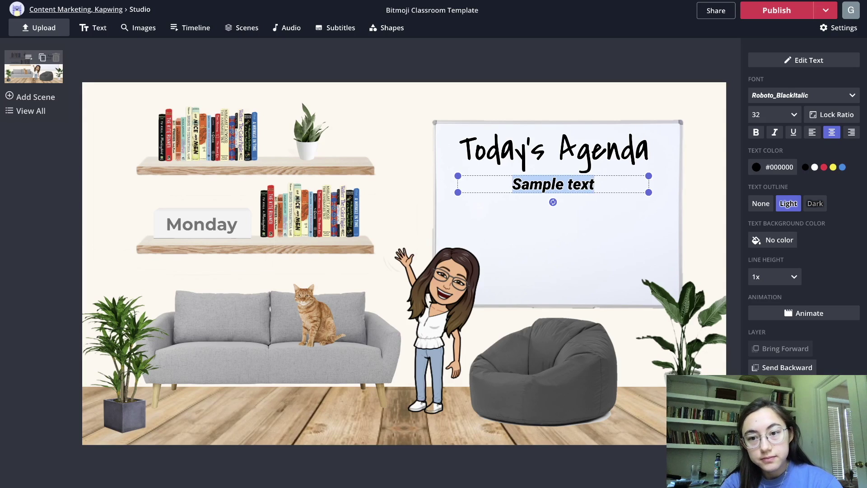
text(Math)
key(Return)
text(Reading)
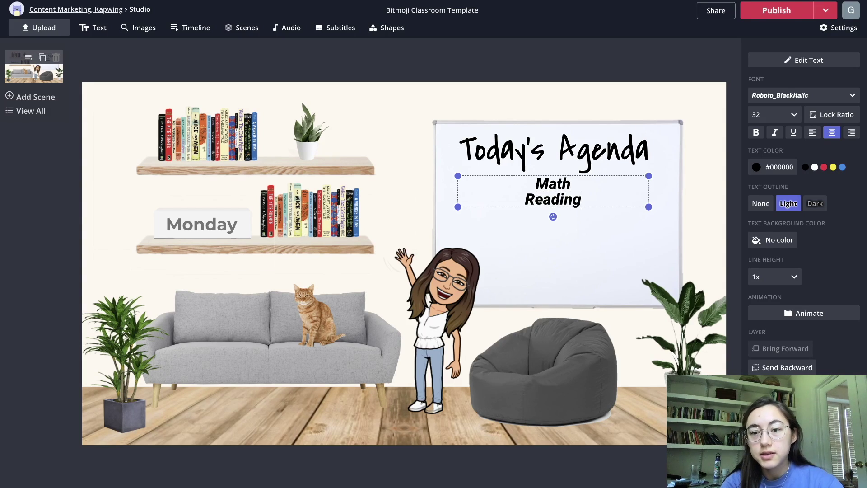
key(Return)
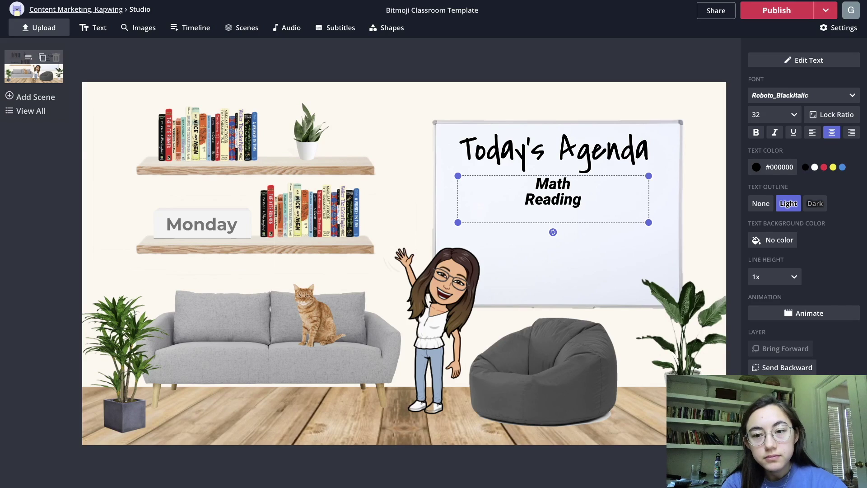
text(Art)
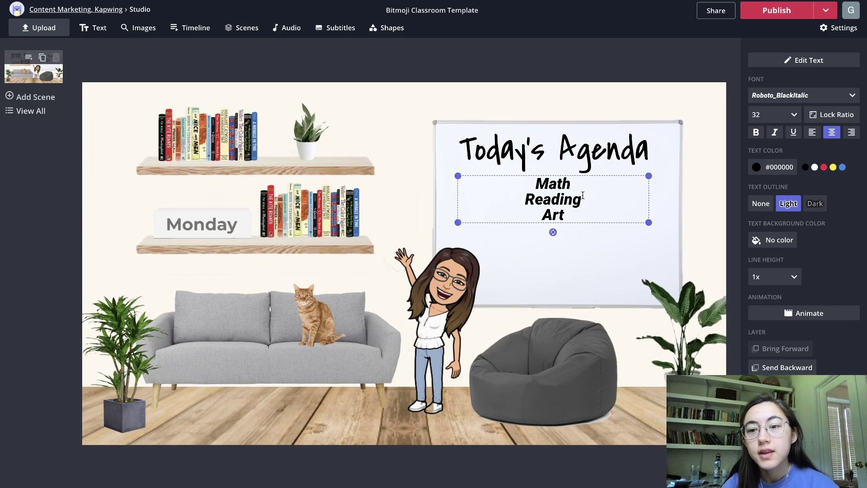
- Left-align the Math, Reading, Art list and shift it slightly right beneath the agenda heading
click(812, 132)
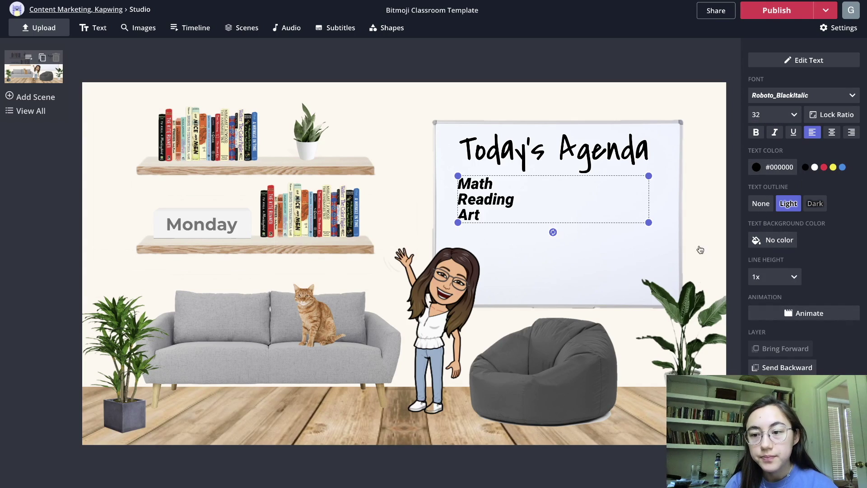
drag(594, 198, 600, 198)
double_click(600, 198)
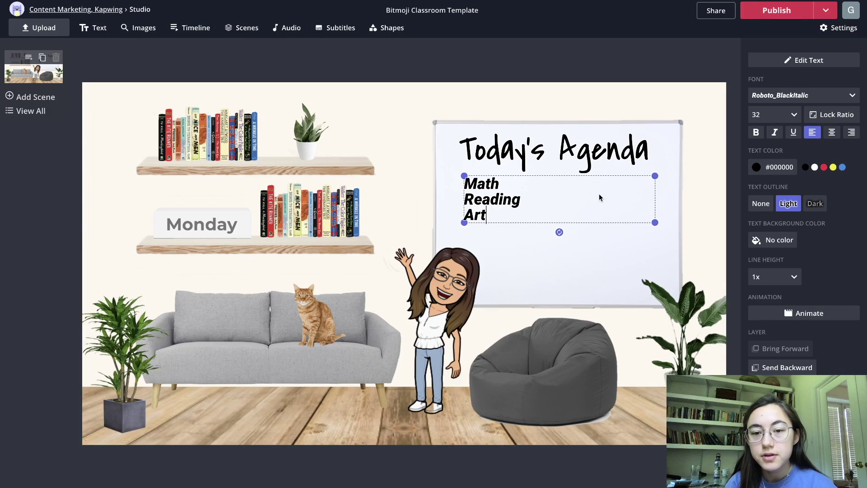
click(591, 240)
click(375, 67)
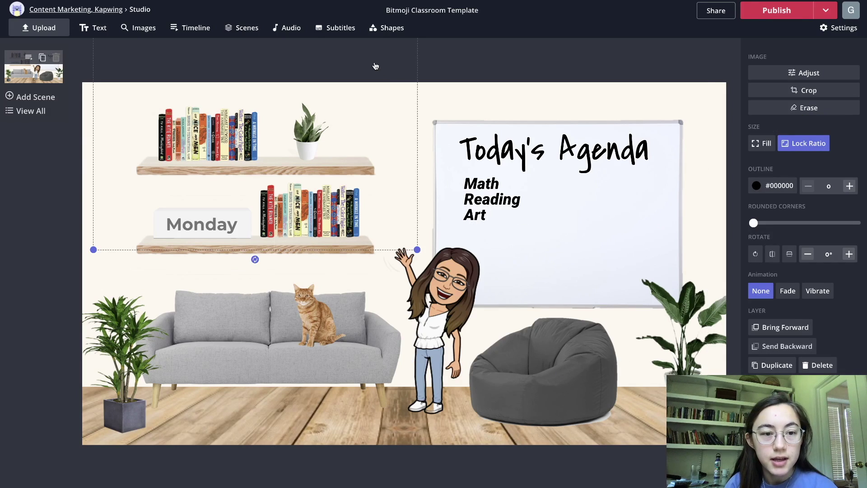
click(46, 213)
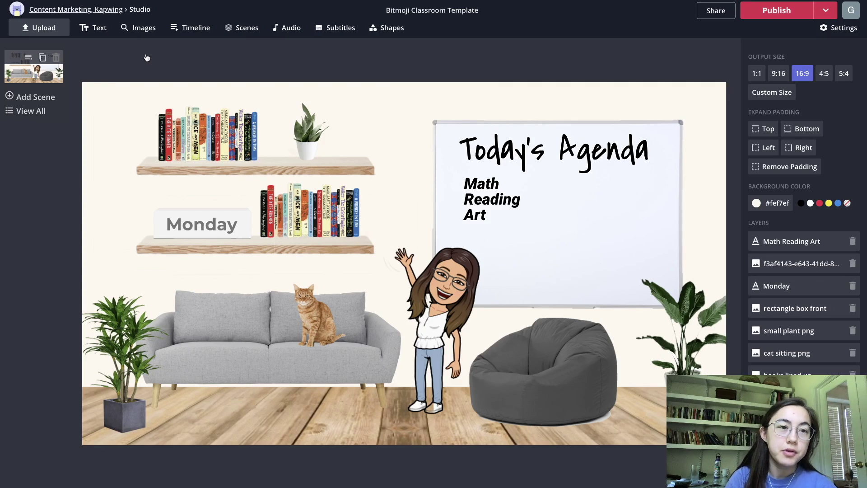
click(305, 133)
click(210, 143)
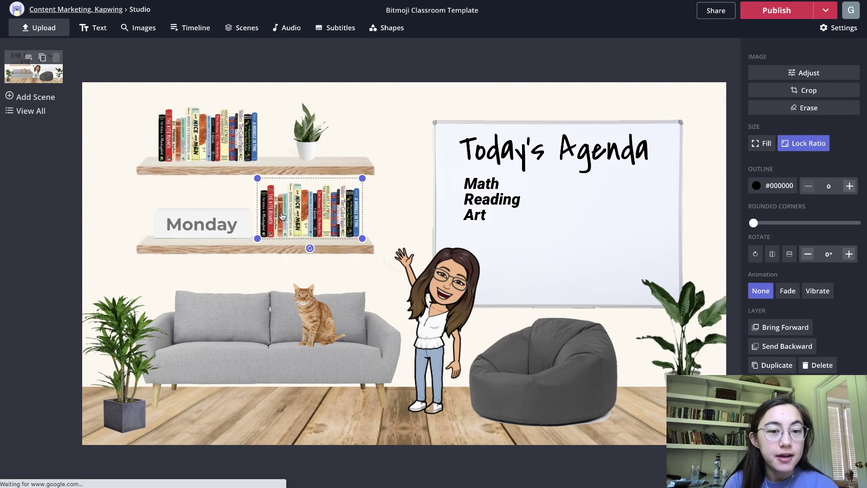
click(281, 216)
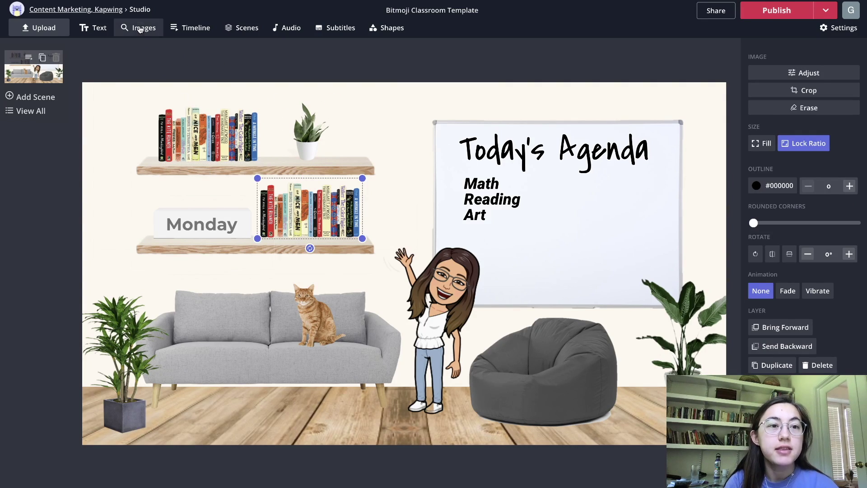
click(255, 244)
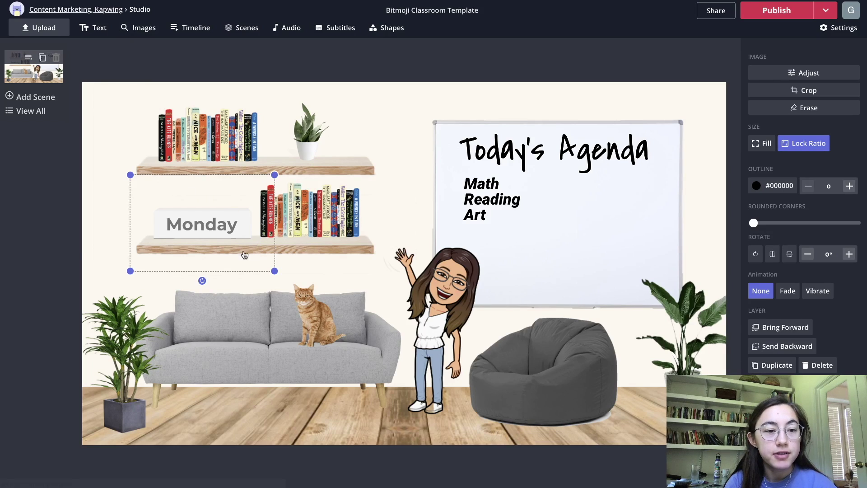
- Try out a wall shelf picture found with the image search "bookshelf png", scaled down over the existing shelves, and delete it
click(144, 30)
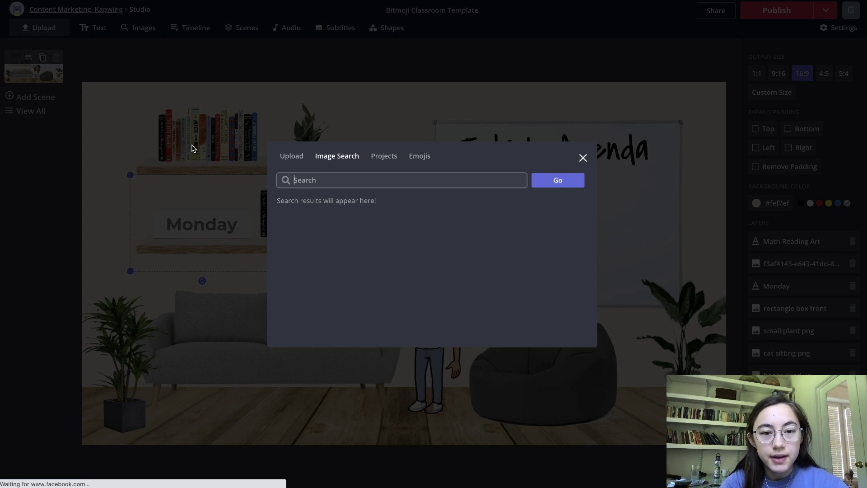
text(bookshelf png)
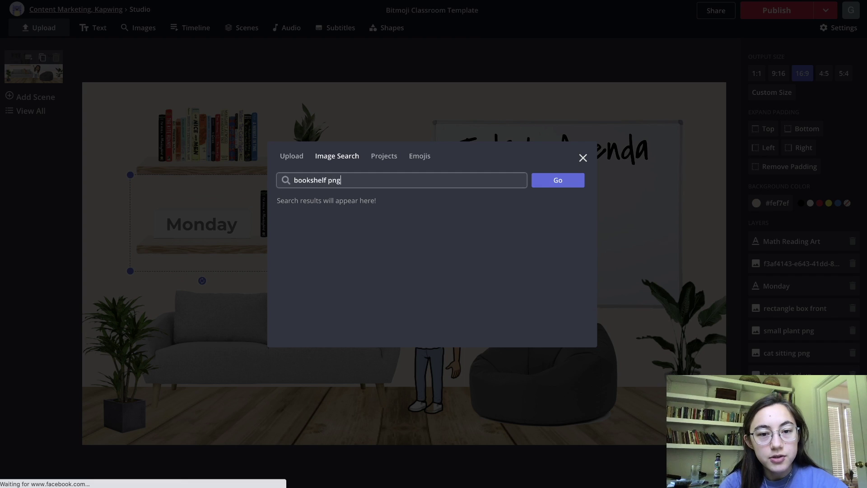
key(Return)
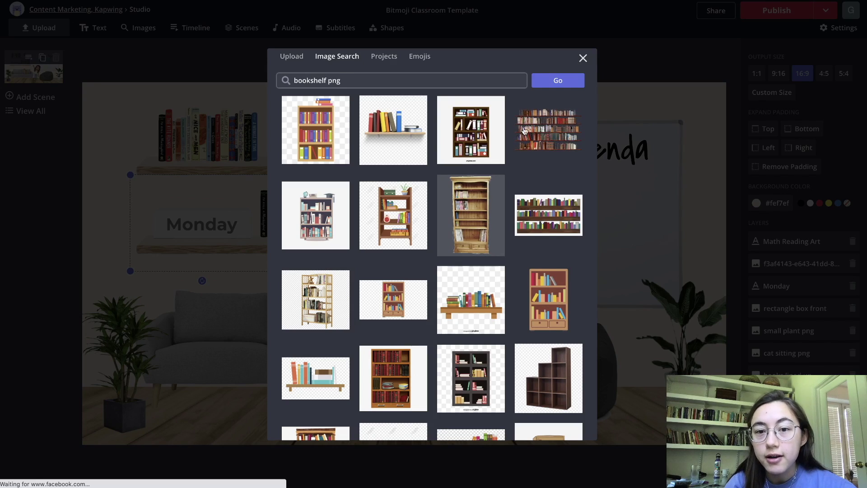
click(406, 149)
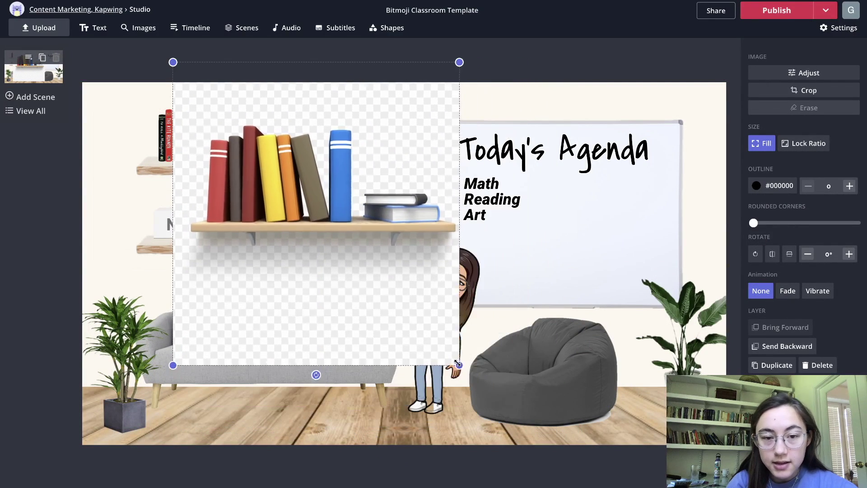
drag(456, 362, 386, 277)
drag(309, 215, 319, 273)
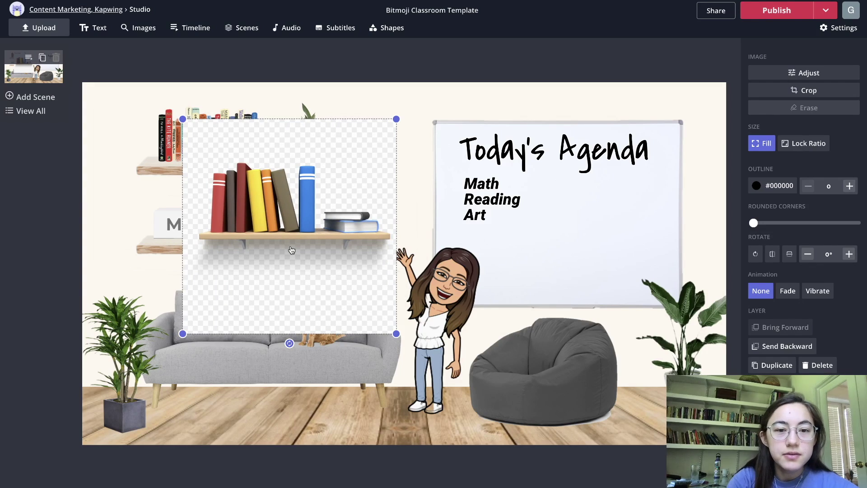
key(Delete)
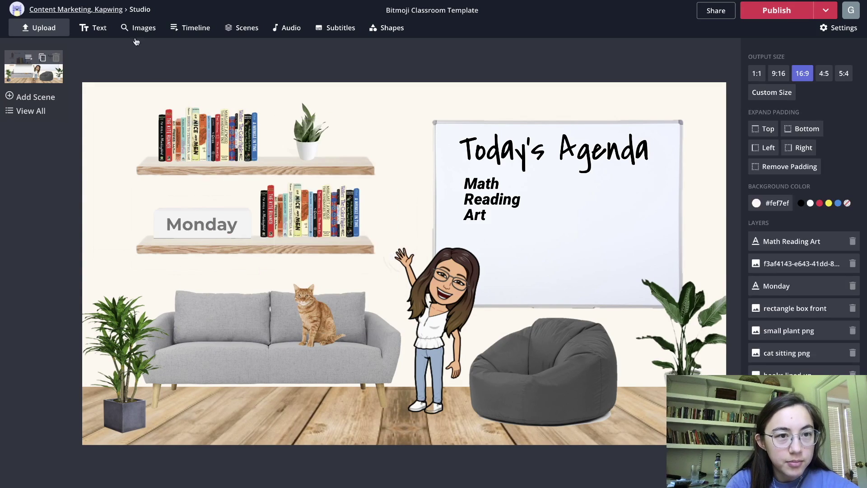
- Search the web images for "bookshelf png"
click(140, 30)
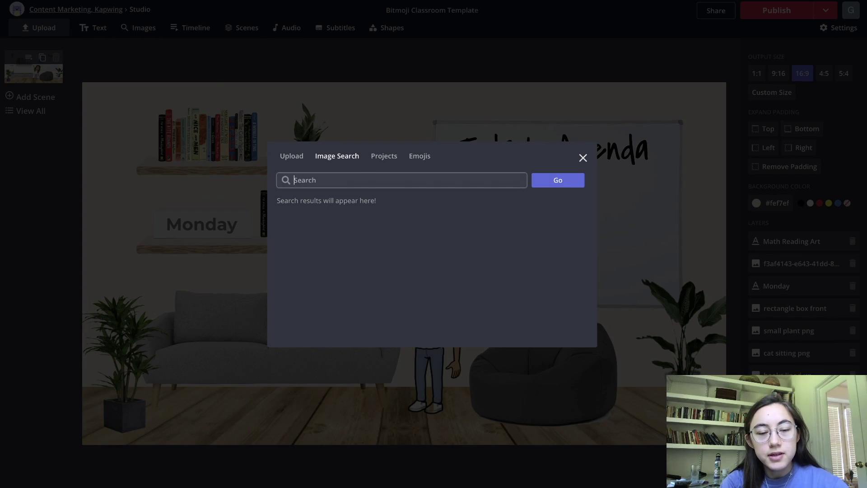
text(books)
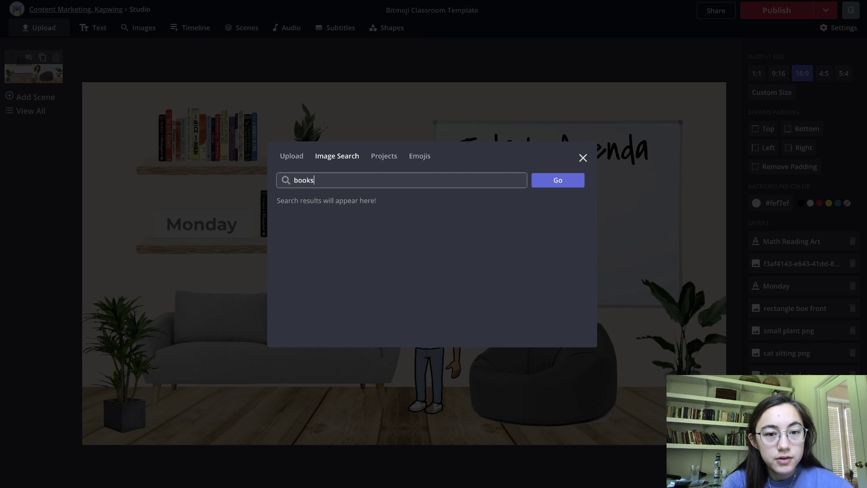
text(helf p)
key(Return)
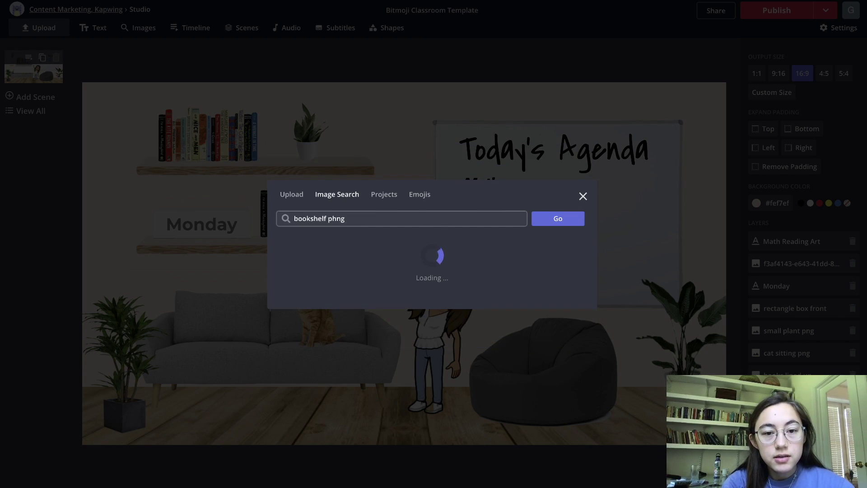
text(ng)
key(Return)
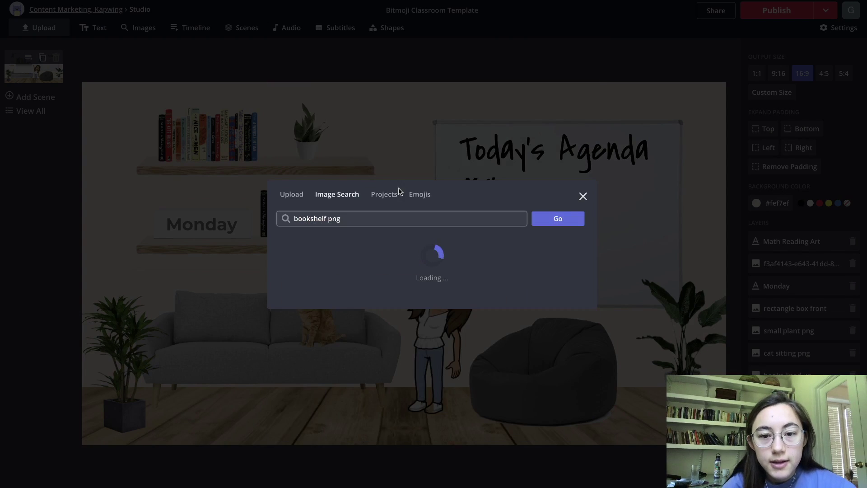
- Find and insert the picture of a wide, low cubby bookshelf topped with a clock, vase and potted plant
scroll(488, 239, down, 3)
scroll(542, 158, up, 3)
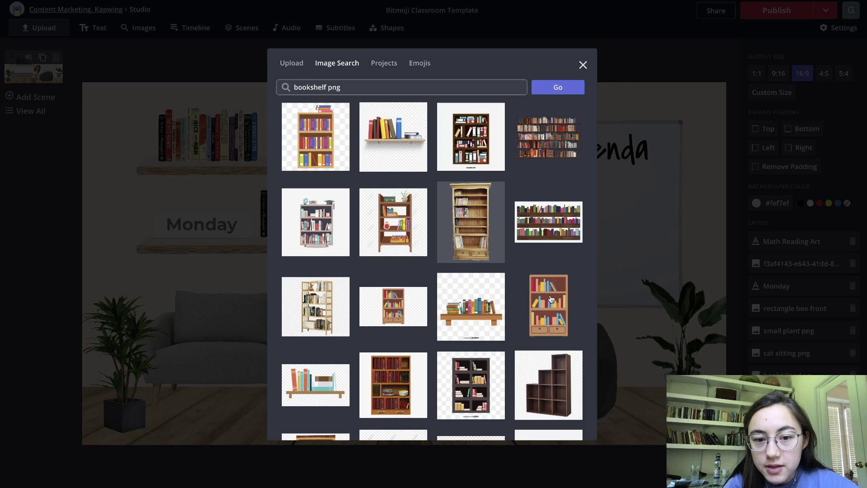
scroll(550, 298, down, 6)
scroll(549, 298, down, 2)
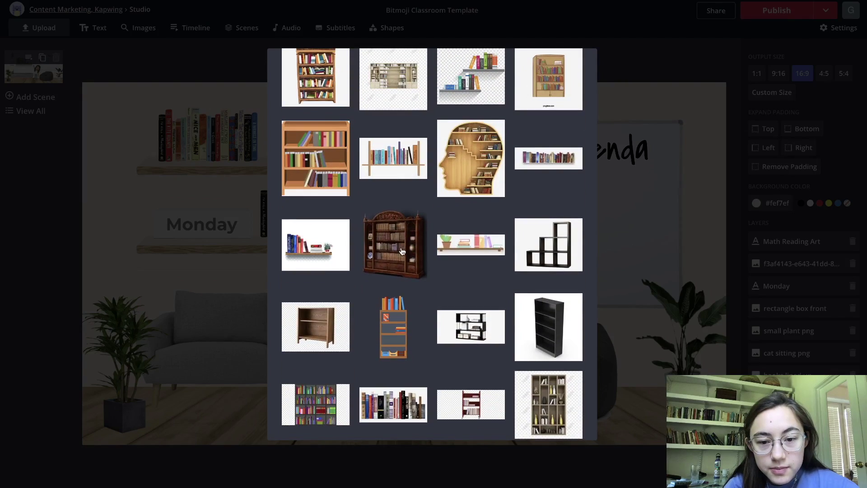
scroll(402, 251, down, 4)
scroll(402, 251, down, 4)
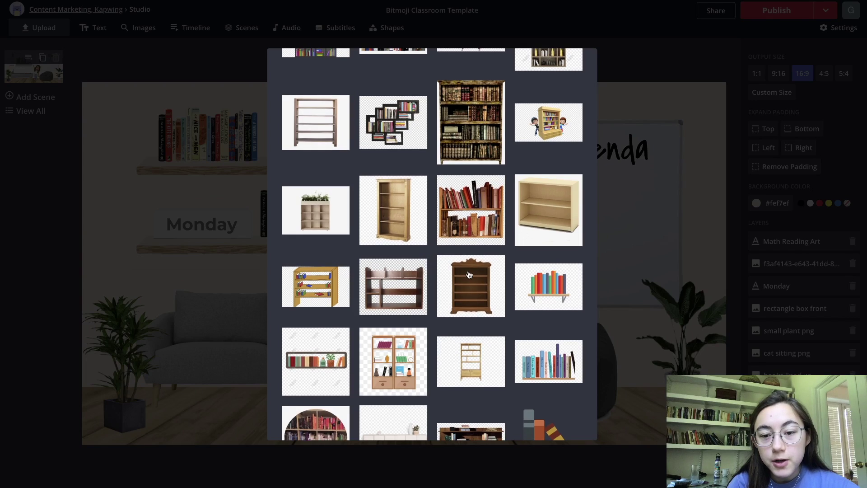
scroll(451, 266, down, 3)
scroll(428, 307, up, 1)
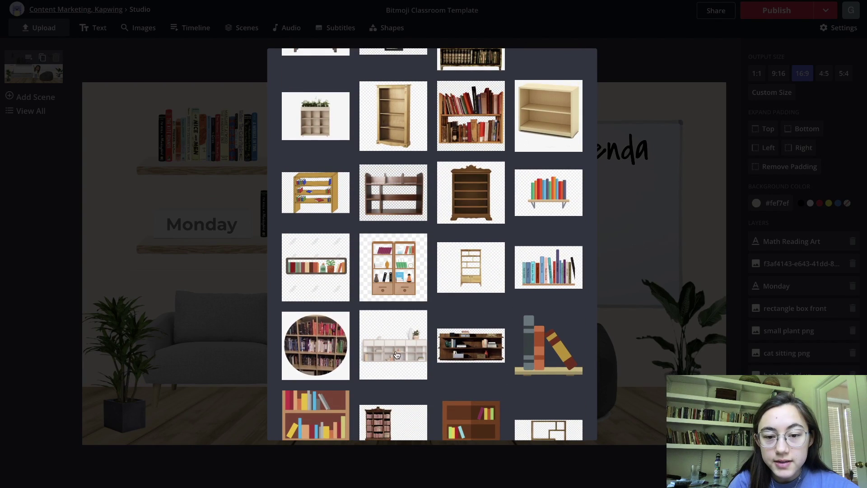
click(400, 328)
- Lock the bookshelf picture's aspect ratio and scale it down to about a third of the canvas width
drag(420, 219, 381, 223)
drag(385, 160, 411, 142)
right_click(426, 374)
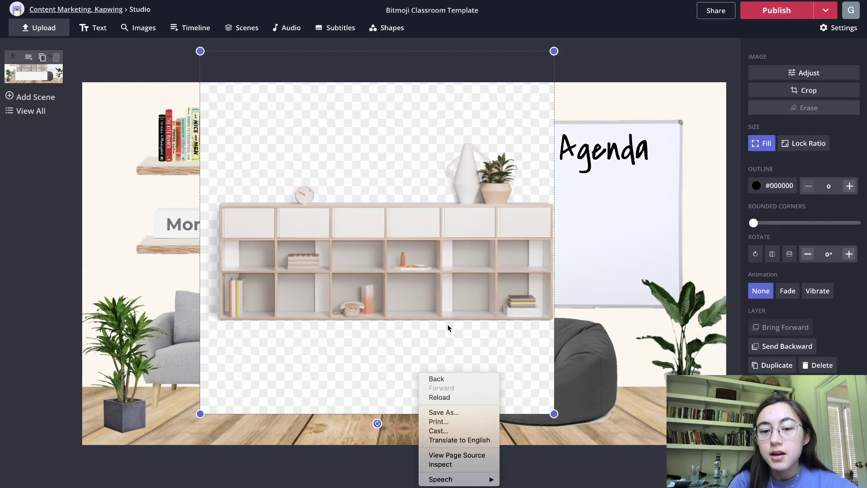
click(486, 358)
click(555, 421)
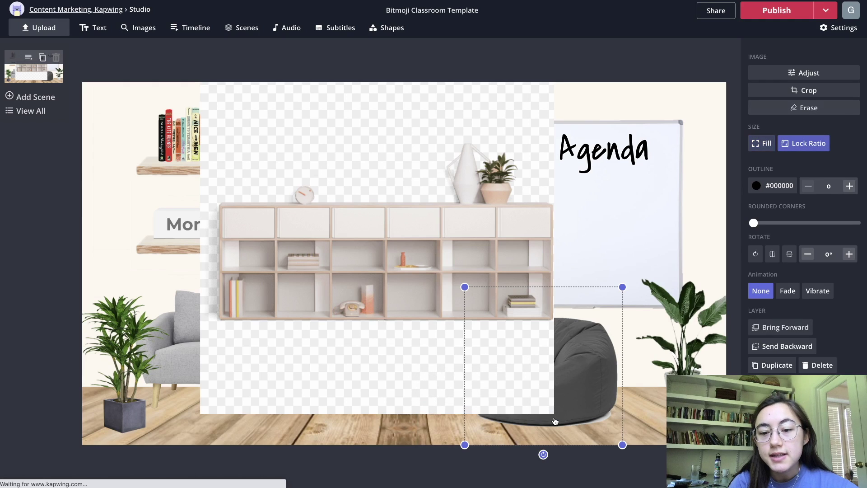
click(470, 347)
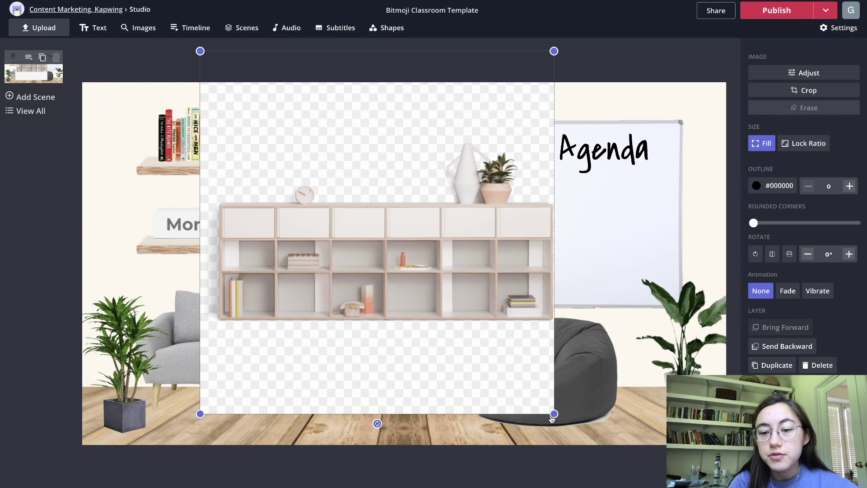
drag(554, 414, 579, 418)
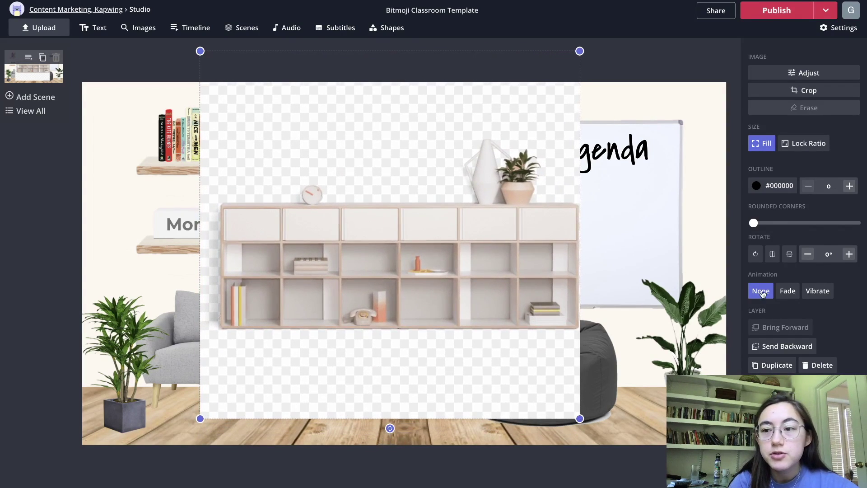
click(807, 150)
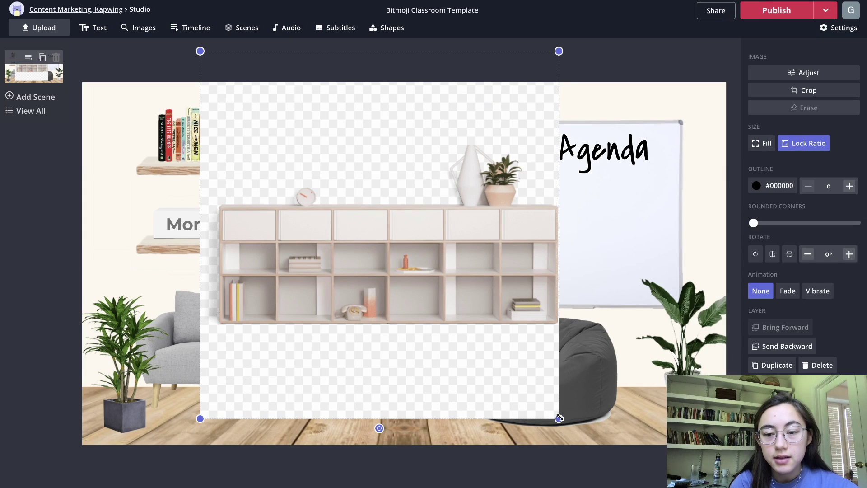
drag(559, 418, 402, 283)
- Move the bookshelf picture over the whiteboard beside the Bitmoji and open it for erasing
drag(321, 116, 575, 172)
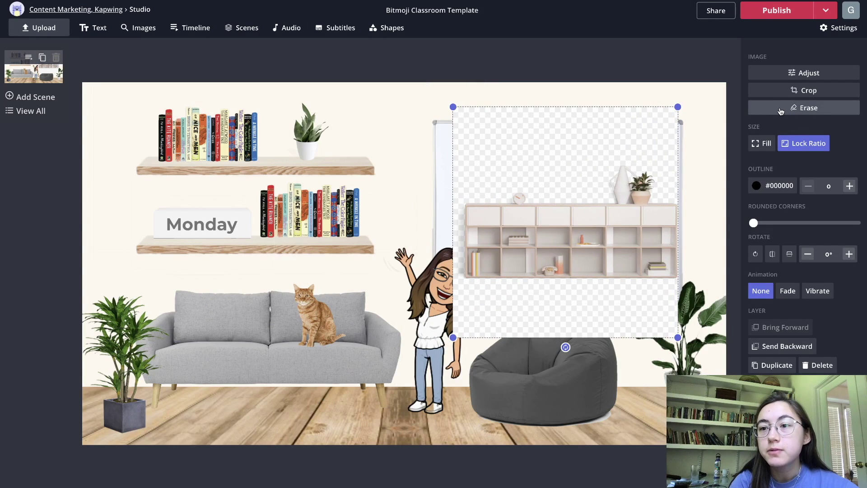
drag(592, 166, 559, 174)
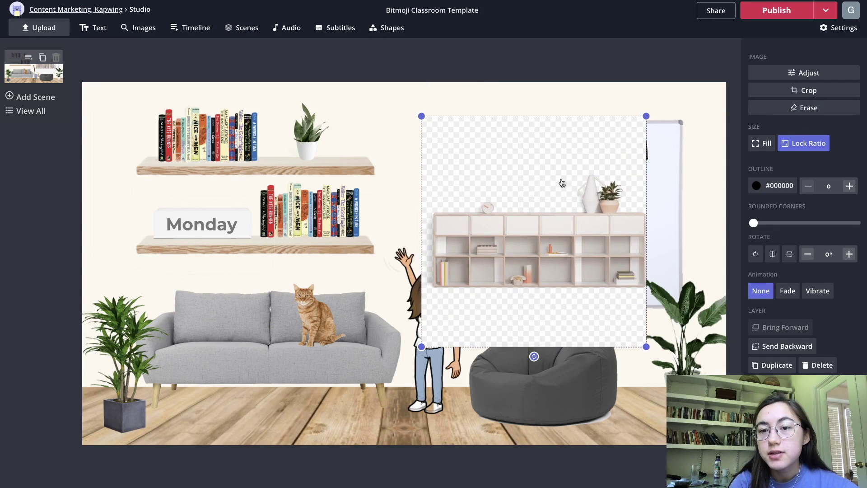
drag(532, 201, 571, 180)
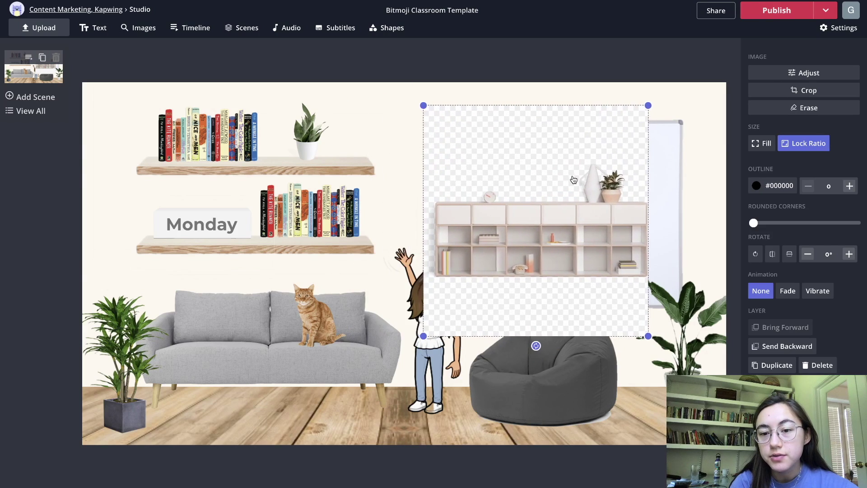
click(758, 111)
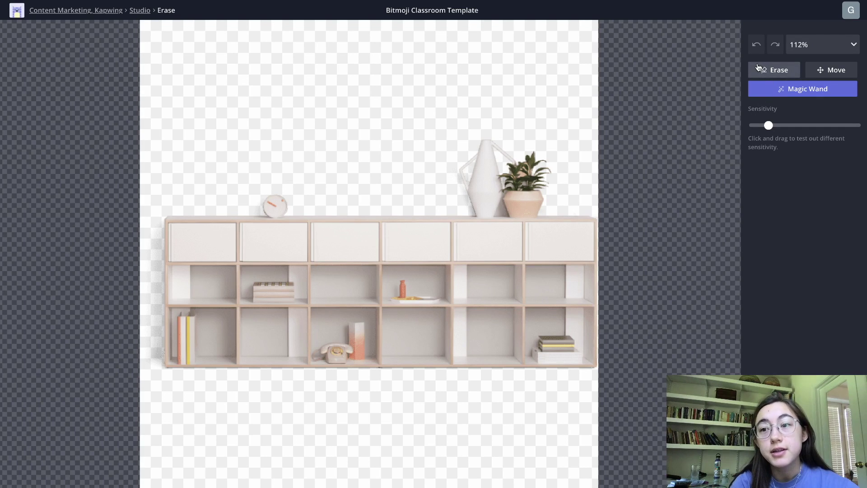
- Try selecting the checkered background around the bookshelf with the Magic Wand at various sensitivities
drag(771, 130, 761, 130)
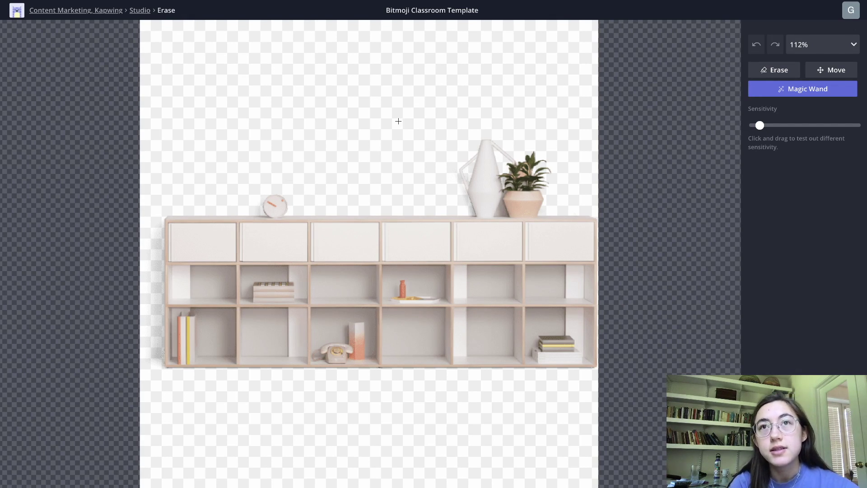
click(396, 153)
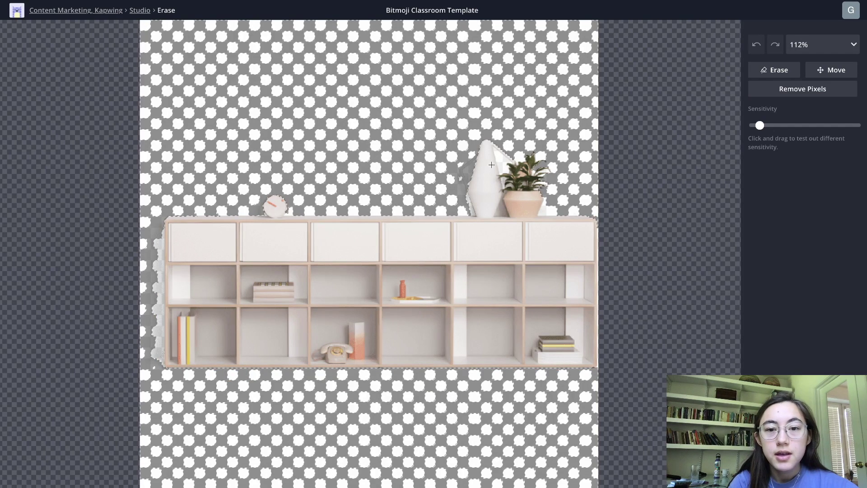
drag(413, 152, 359, 143)
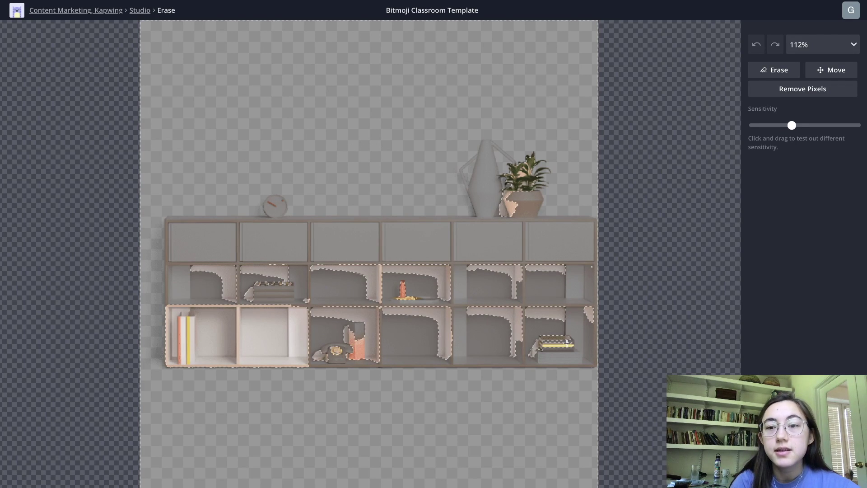
click(673, 235)
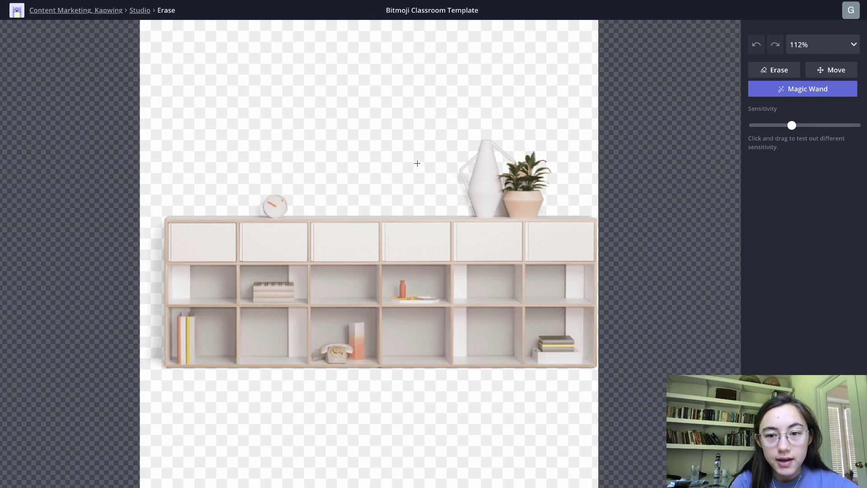
click(417, 163)
drag(378, 131, 416, 176)
click(646, 234)
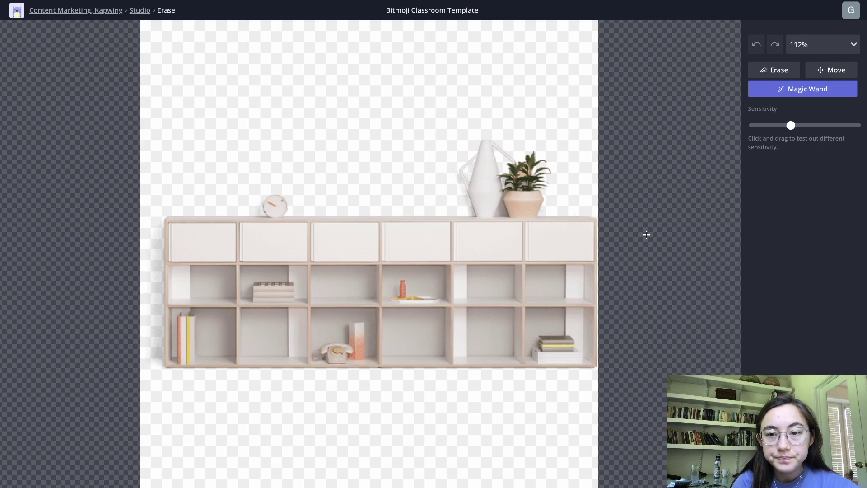
click(419, 127)
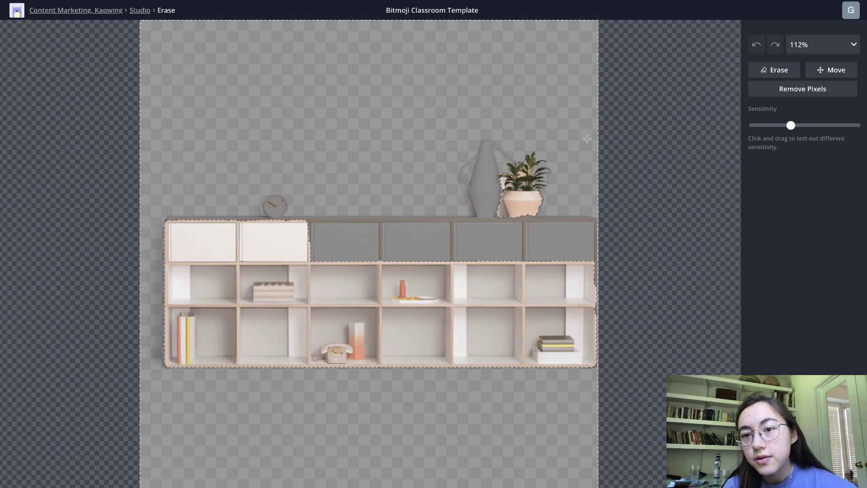
click(587, 139)
drag(544, 108, 566, 137)
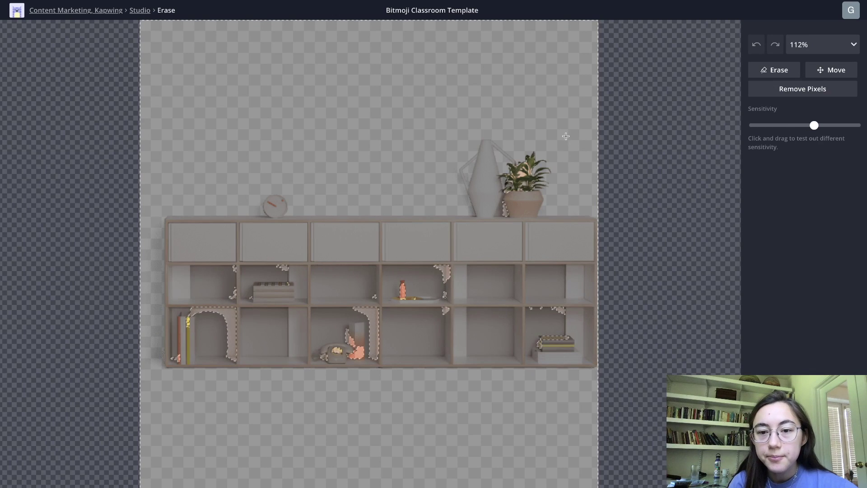
click(753, 126)
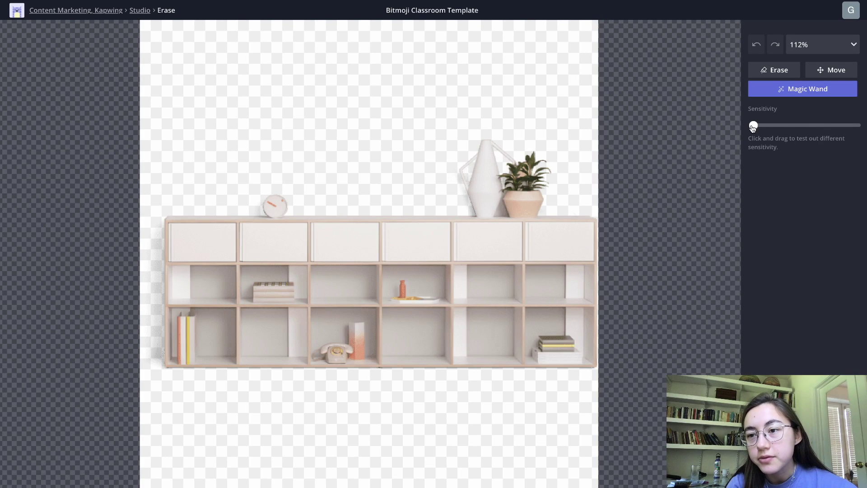
click(387, 104)
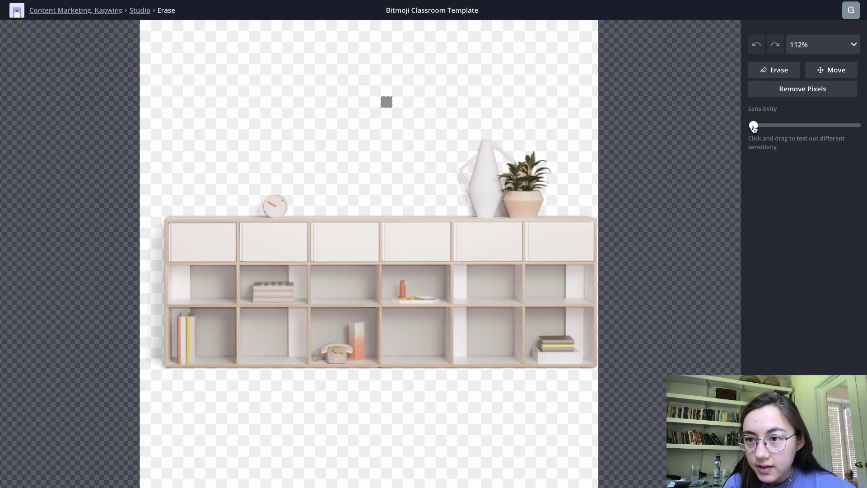
- Remove the checkered background and the leftover fringe along the bookshelf's left side using the Magic Wand at a low sensitivity
drag(753, 127, 764, 126)
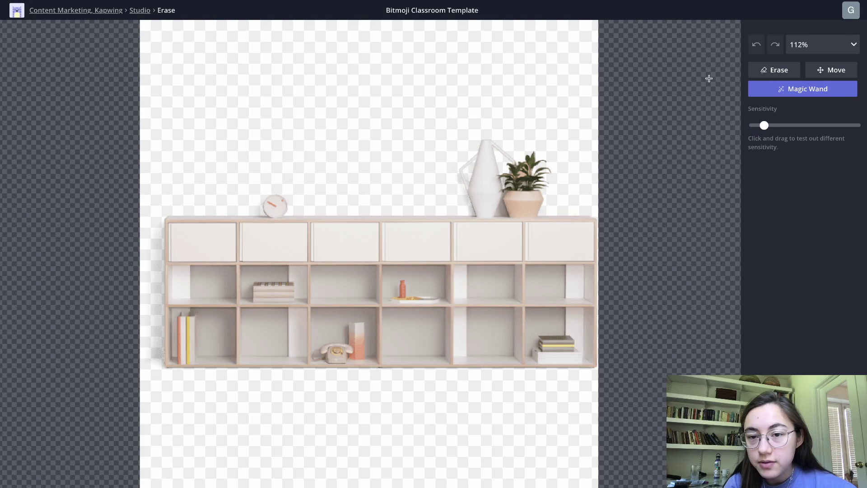
click(555, 75)
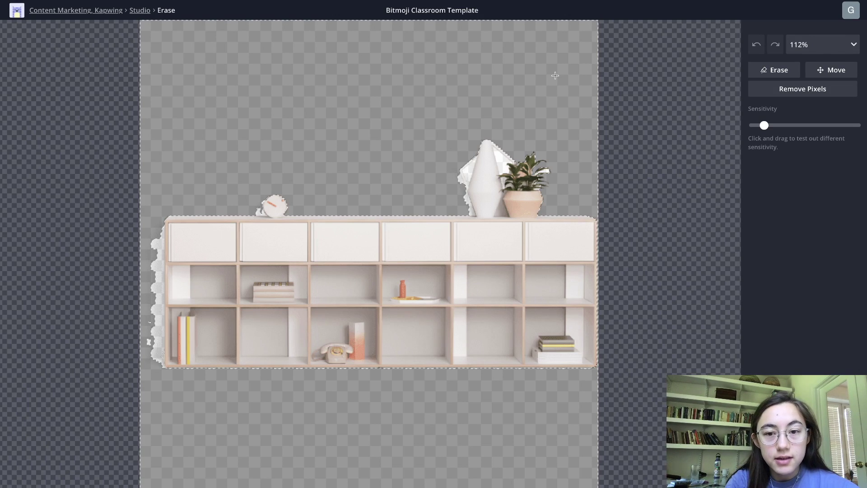
click(555, 76)
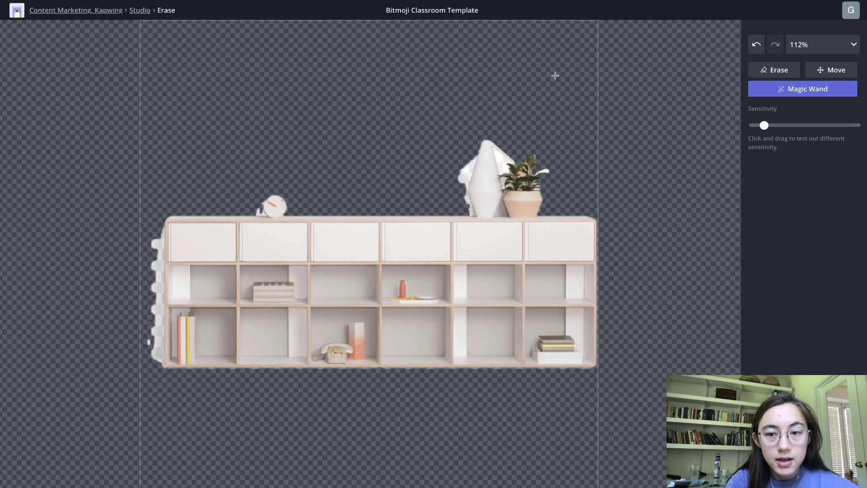
click(161, 260)
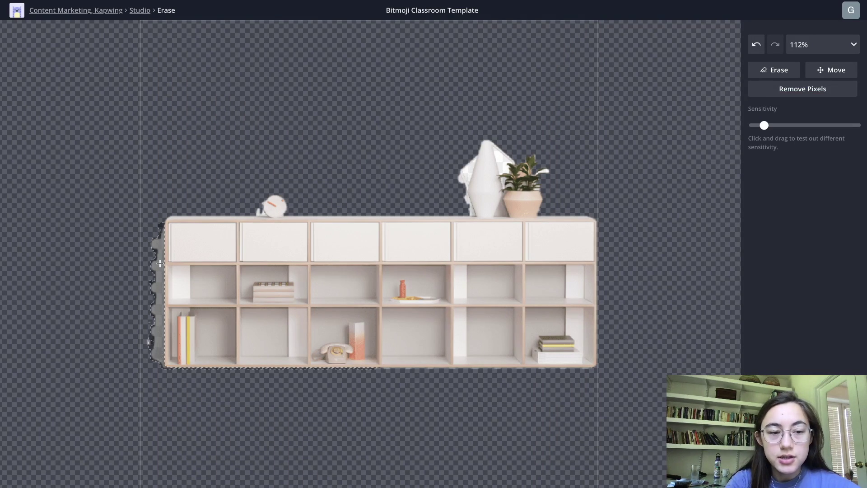
click(160, 263)
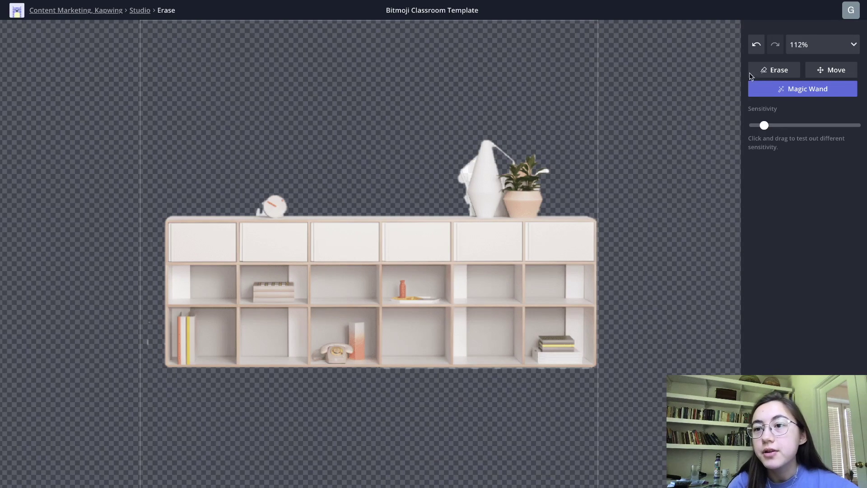
- Erase the leftover thin lines and specks along the picture's left and right edges with the eraser at size 40
click(750, 74)
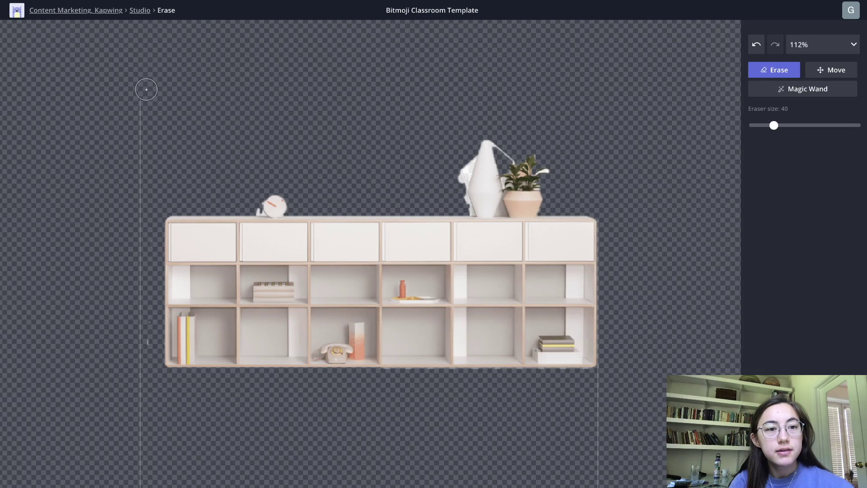
drag(140, 91, 141, 485)
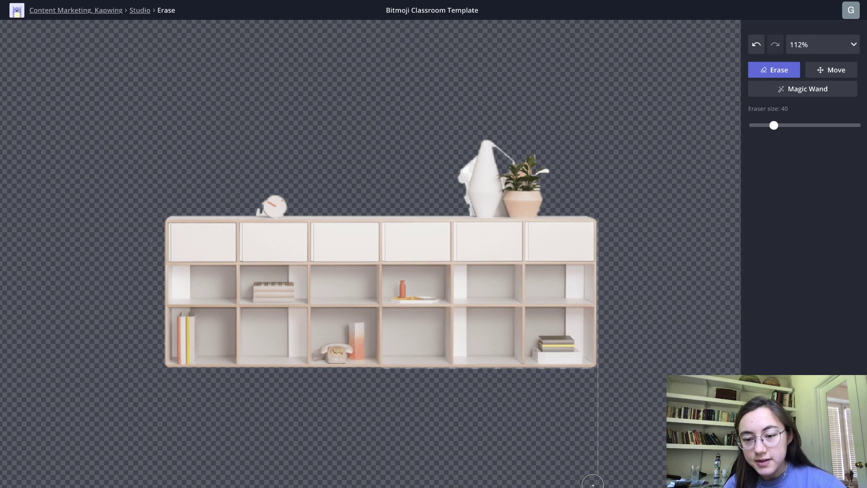
drag(592, 484, 605, 376)
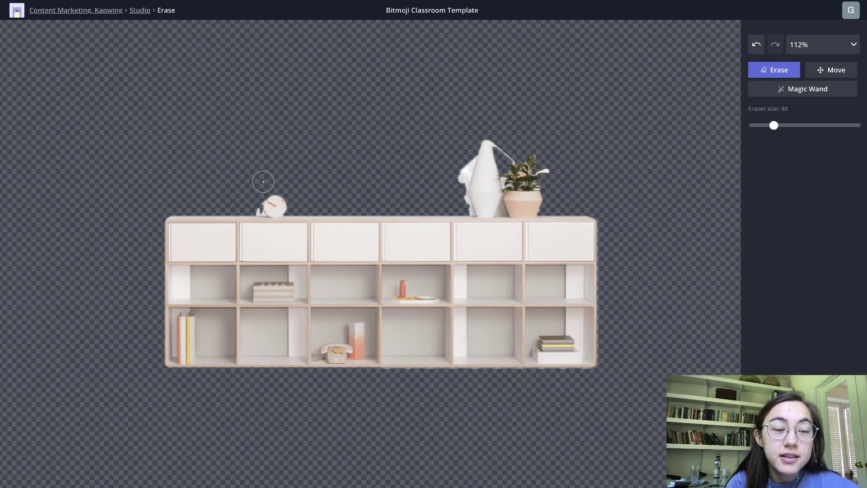
- Erase the white residue beside the tall white vase on the bookshelf with the eraser at size 4
drag(773, 126, 756, 128)
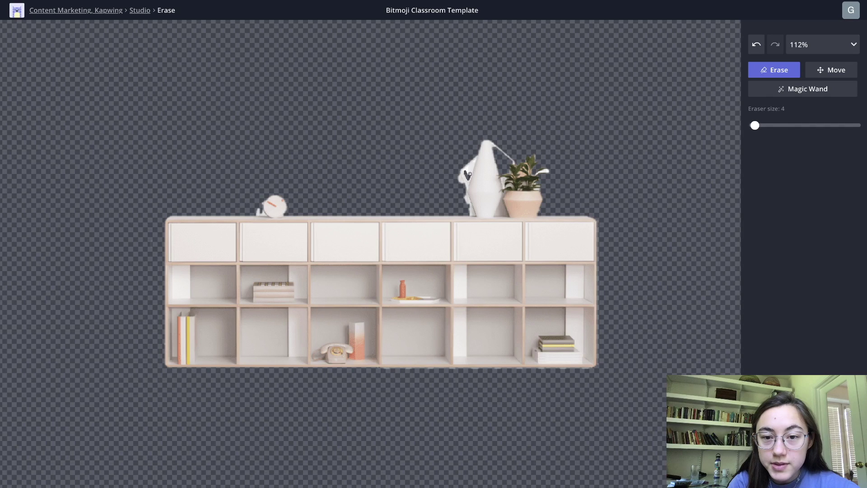
drag(472, 165, 467, 200)
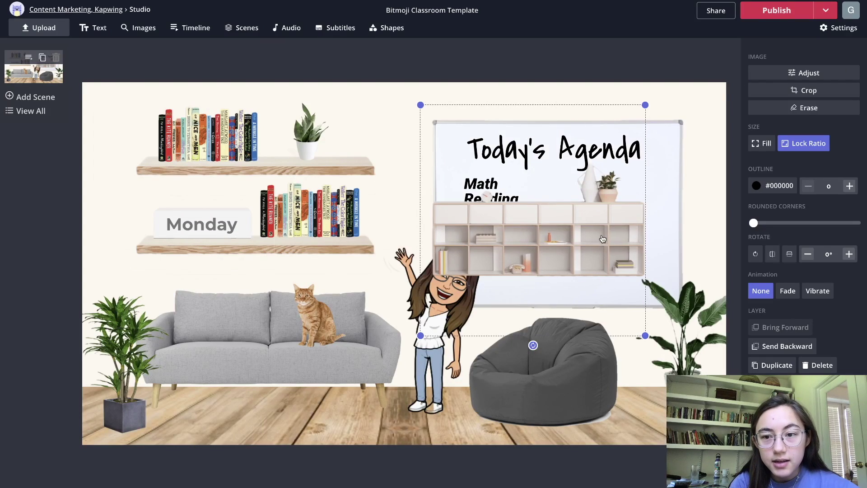
- Delete the gray beanbag chair and move the bookshelf picture into its place beneath the whiteboard
mouse_move(600, 242)
mouse_down()
mouse_move(463, 287)
mouse_move(467, 342)
mouse_move(503, 357)
mouse_move(382, 370)
mouse_up()
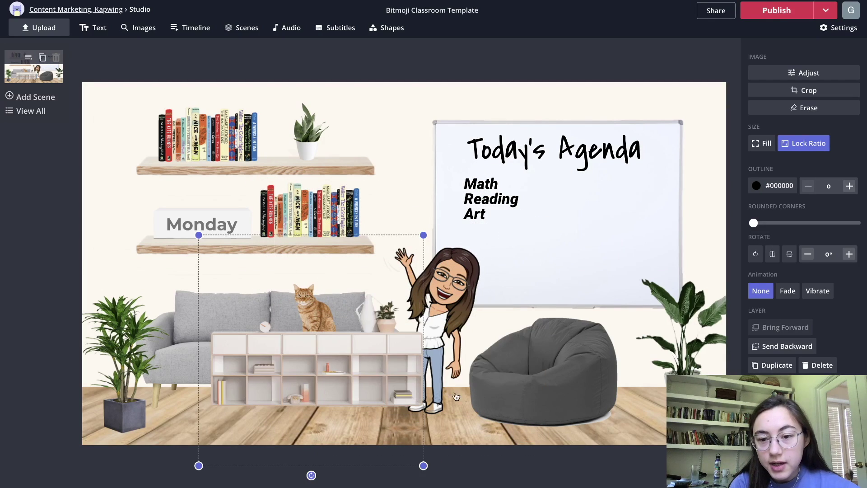
click(562, 385)
key(Delete)
drag(319, 382, 512, 359)
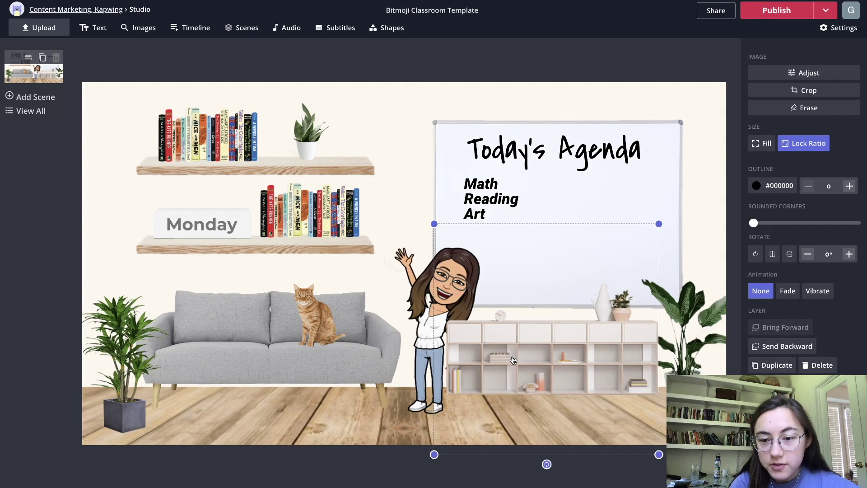
- Enlarge the bookshelf slightly, set it on the floor beside the Bitmoji, and send it backward behind the Bitmoji and the plant
drag(659, 223, 700, 182)
drag(573, 346, 544, 368)
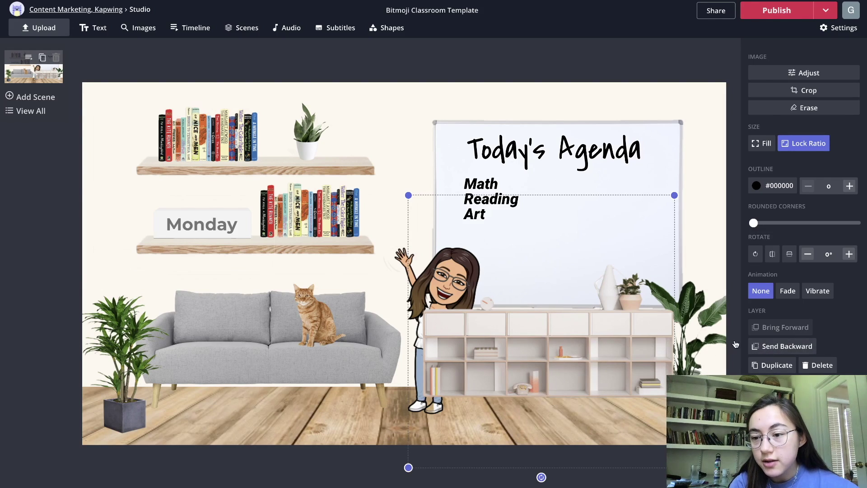
click(758, 346)
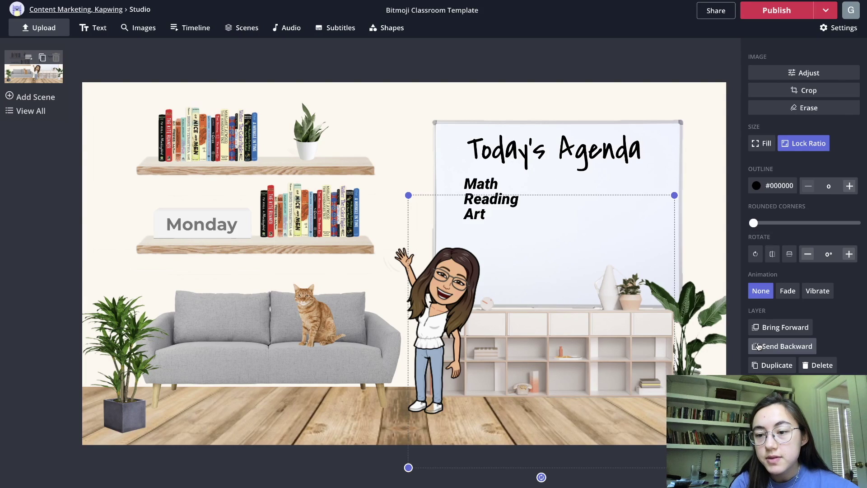
click(758, 346)
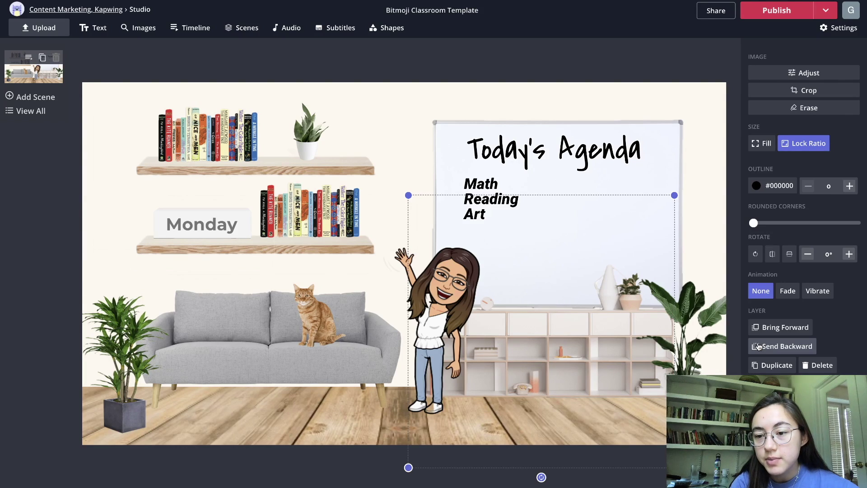
- Shrink the plant beside the bookshelf and shift the waving Bitmoji closer to the sofa
drag(408, 195, 635, 264)
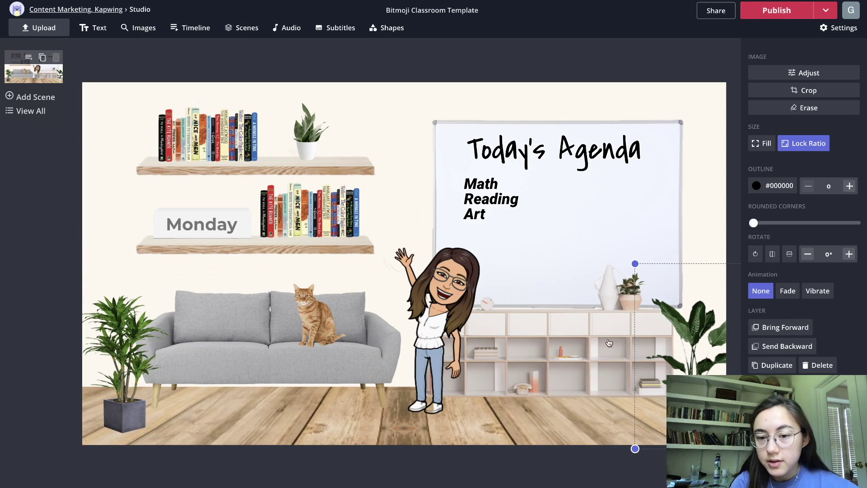
drag(508, 316, 486, 325)
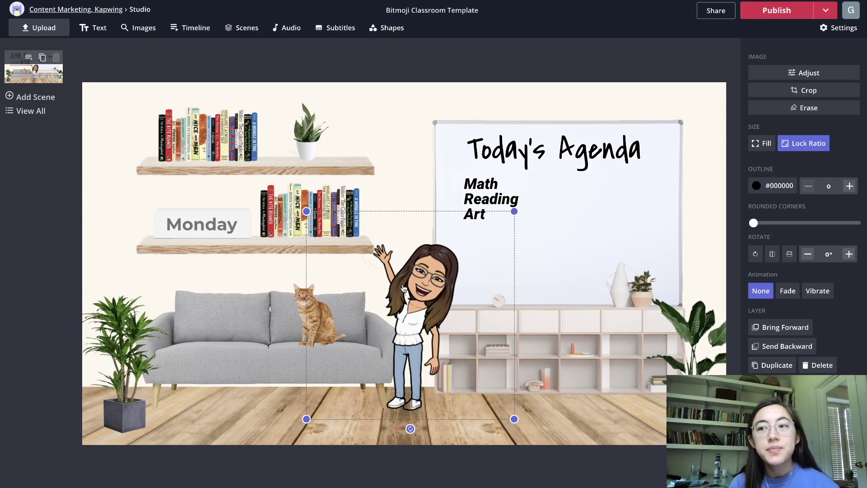
- Open the Bitmoji browser extension and look through the recent and popular stickers
click(824, 0)
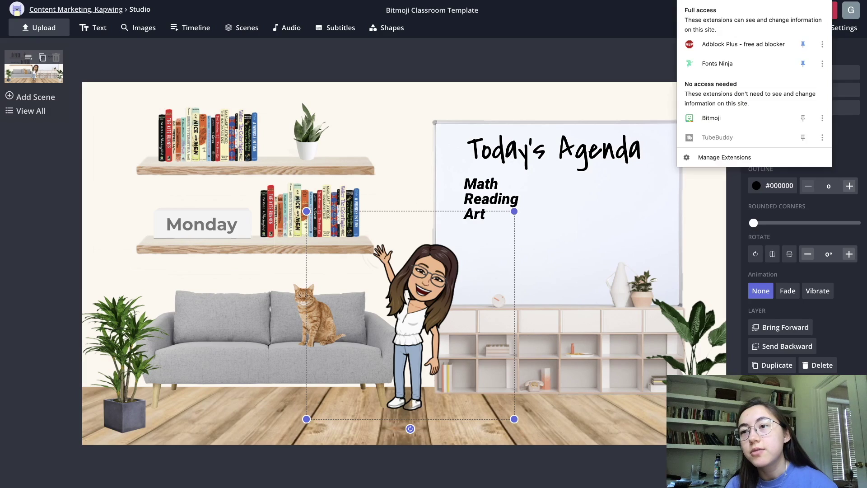
click(825, 0)
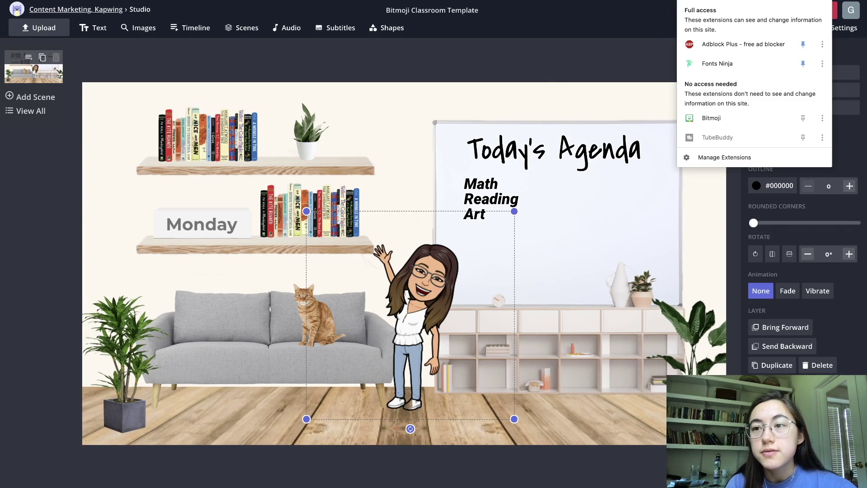
click(703, 118)
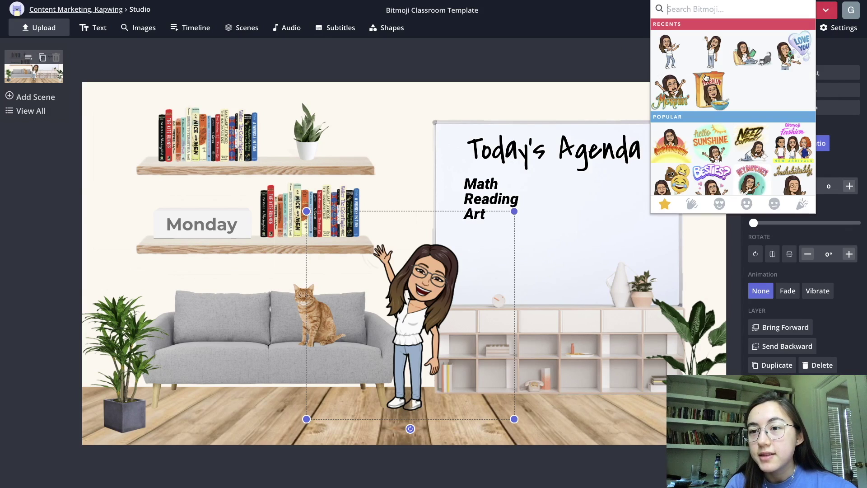
scroll(707, 78, down, 2)
scroll(707, 77, down, 3)
scroll(707, 78, up, 6)
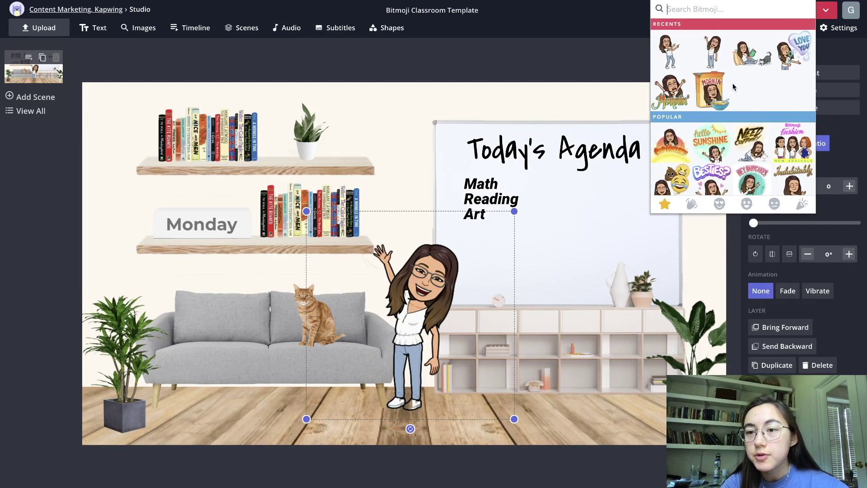
scroll(741, 82, down, 1)
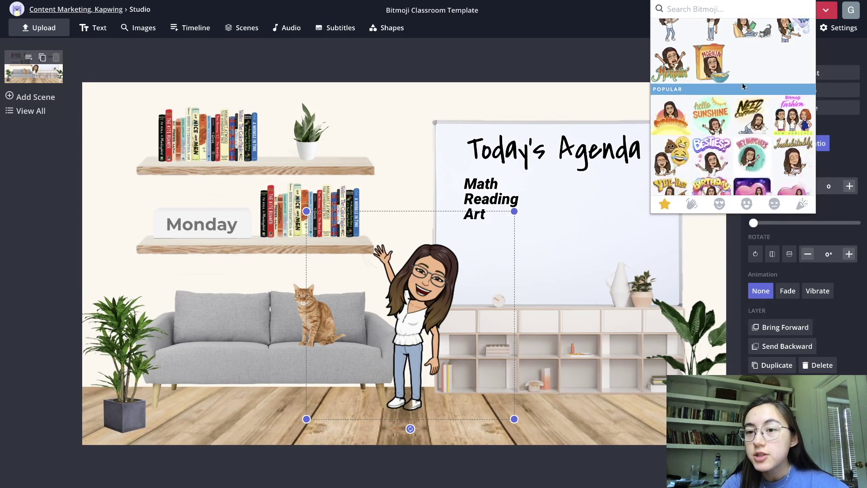
scroll(741, 82, up, 1)
- Search the Bitmoji stickers for "pose", look through the results, and clear the search
text(pose)
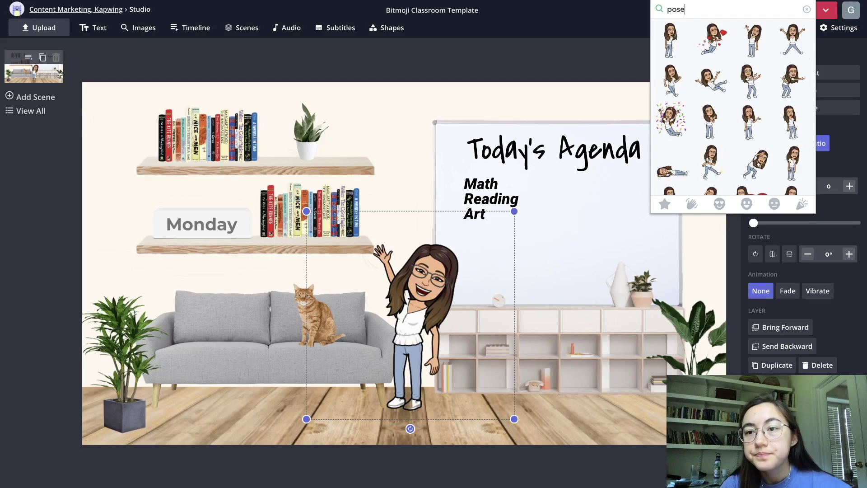
scroll(752, 90, down, 1)
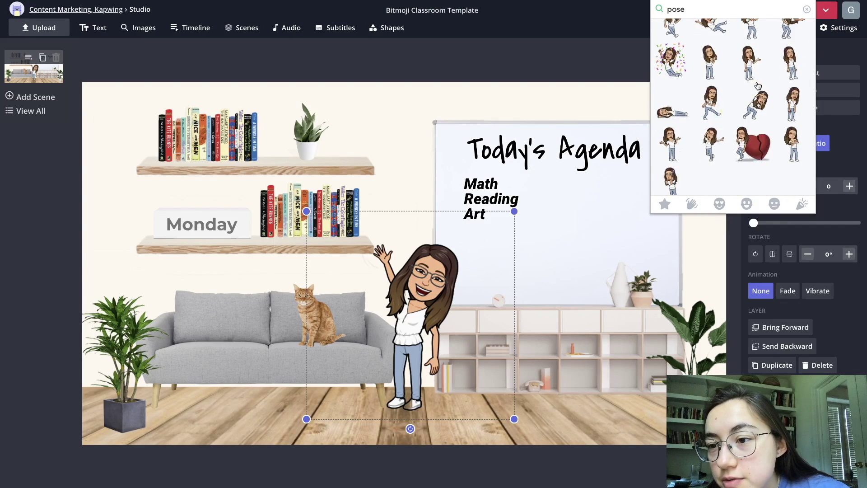
scroll(717, 116, down, 2)
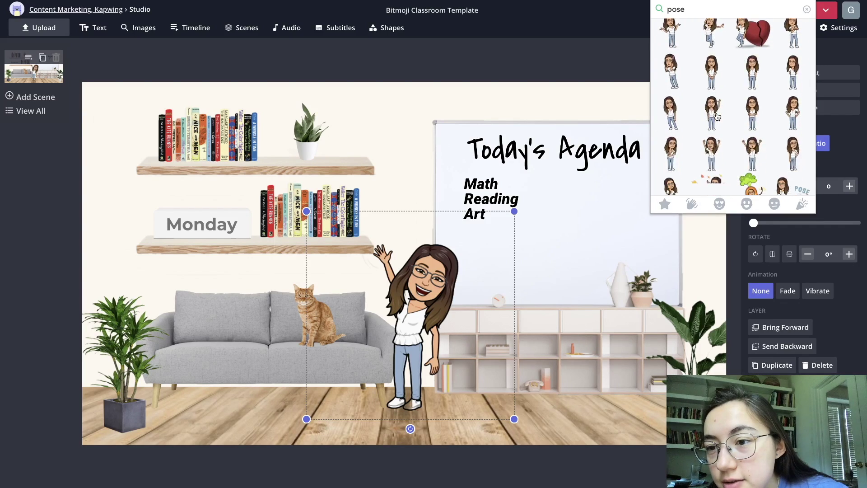
scroll(716, 116, up, 4)
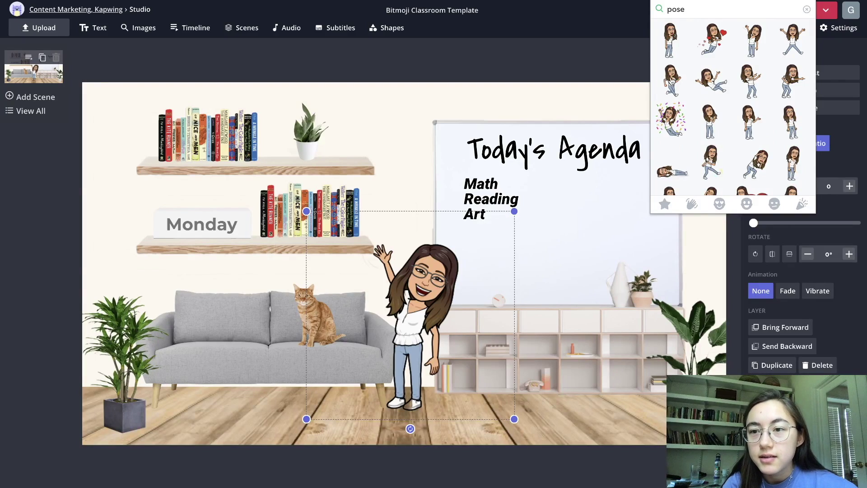
key(BackSpace)
key(BackSpace)
key(BackSpace)
key(BackSpace)
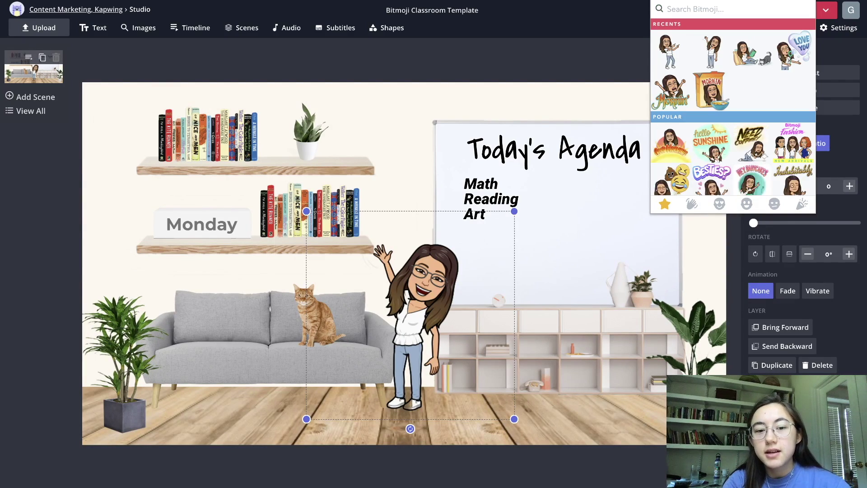
- Search the Bitmoji stickers for "chill" and open the one reading on a purple beanbag in a new tab
text(chill)
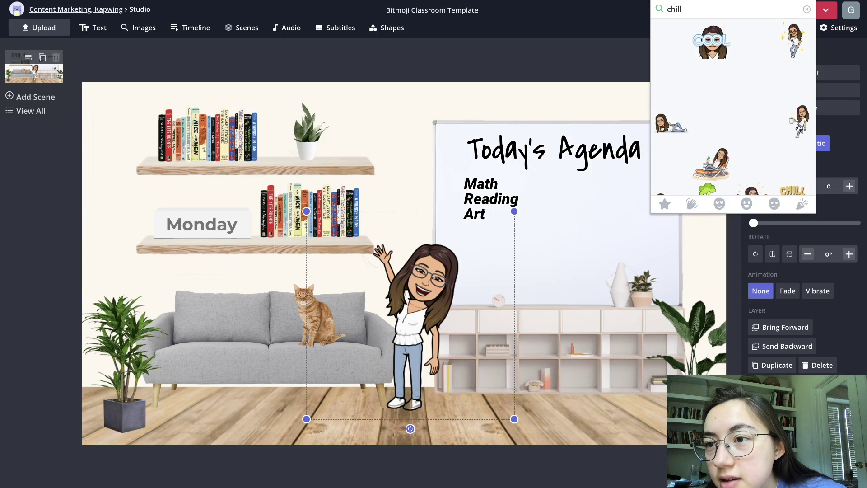
scroll(796, 127, down, 2)
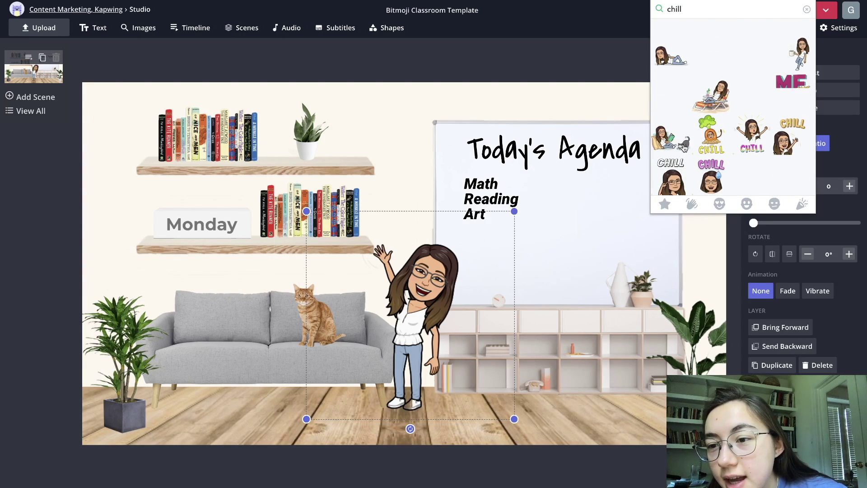
scroll(684, 146, up, 2)
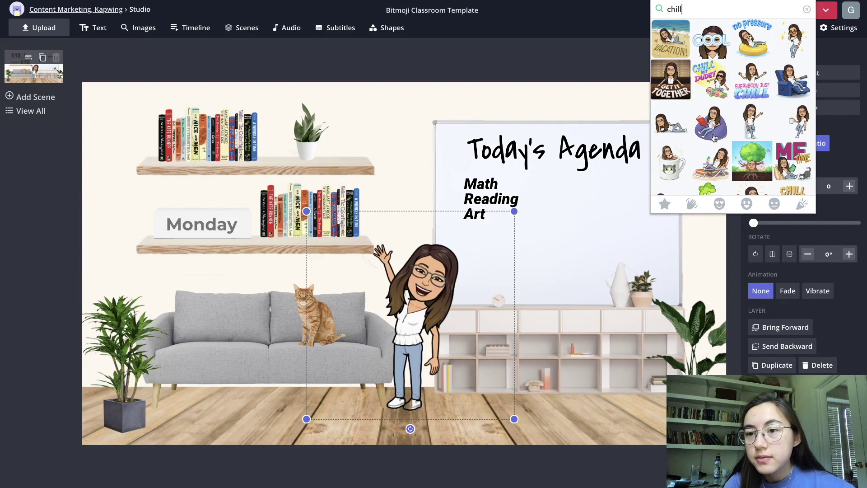
scroll(715, 129, down, 1)
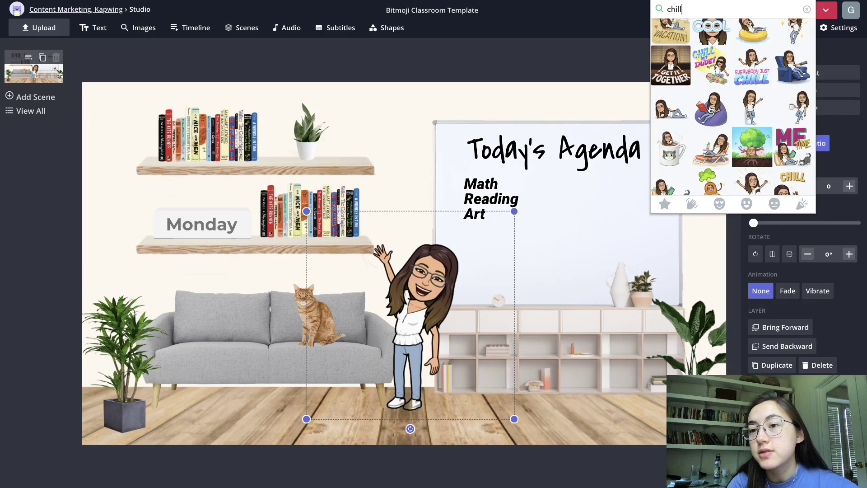
right_click(710, 108)
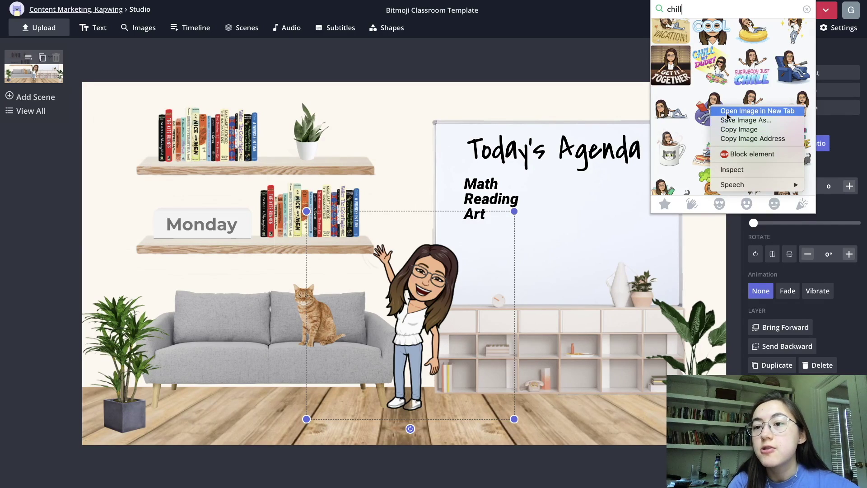
click(728, 112)
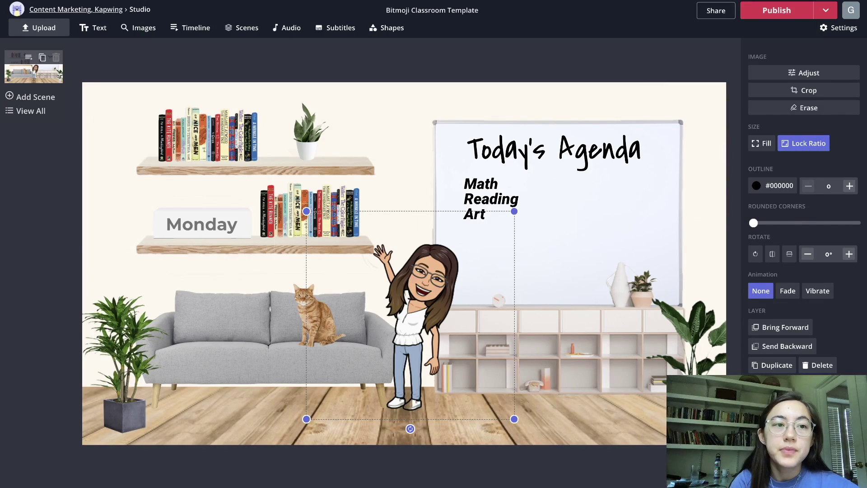
- Add the beanbag Bitmoji to the classroom by uploading it from its image URL
key(ctrl+Tab)
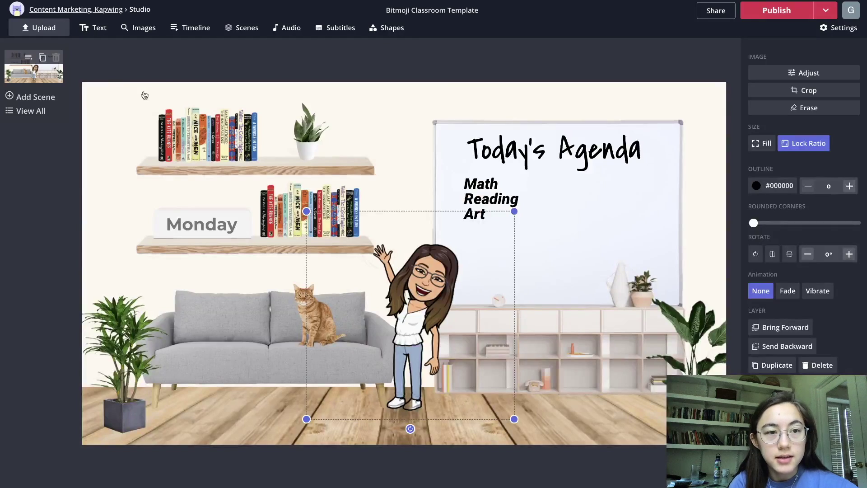
click(50, 34)
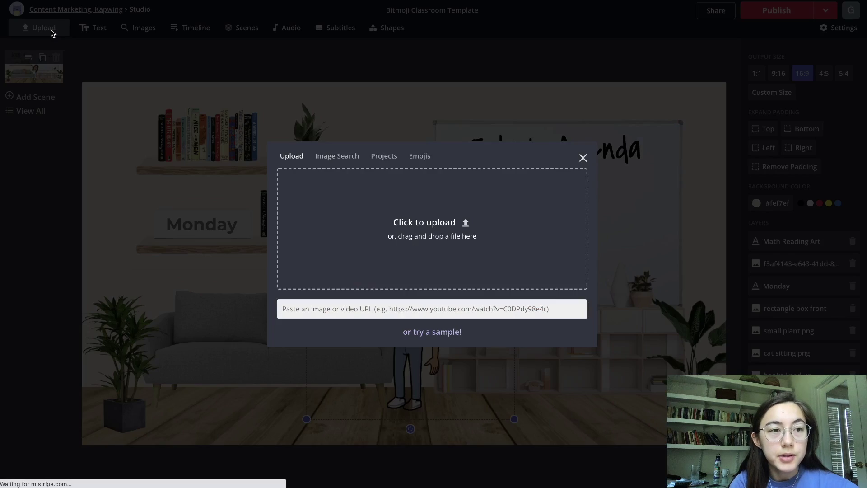
key(ctrl+v)
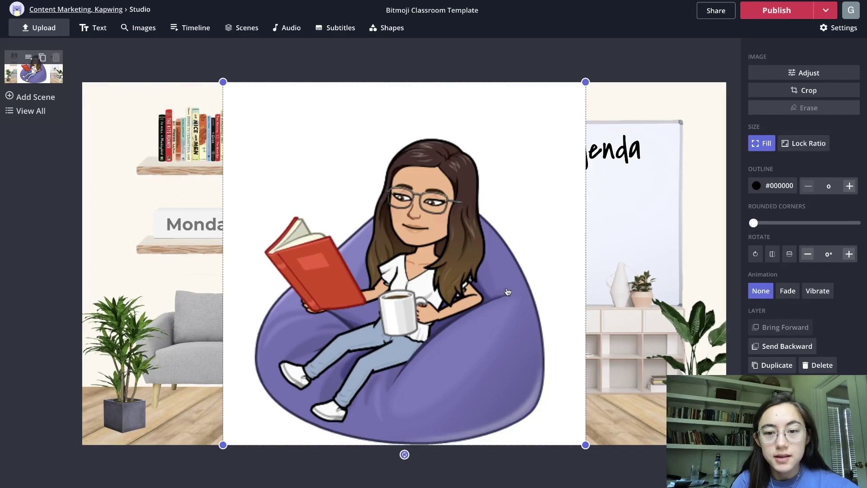
- Lock the beanbag Bitmoji's aspect ratio, shrink it to less than half its size, and place it in front of the bookshelf
click(795, 145)
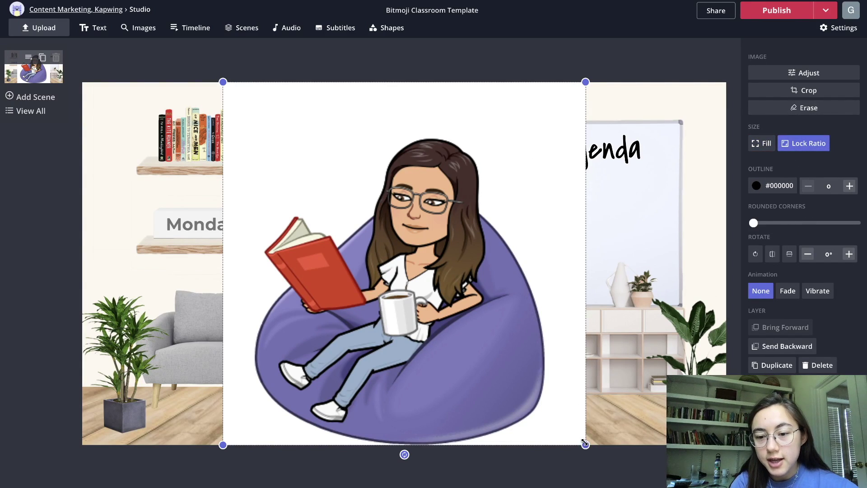
drag(585, 445, 366, 227)
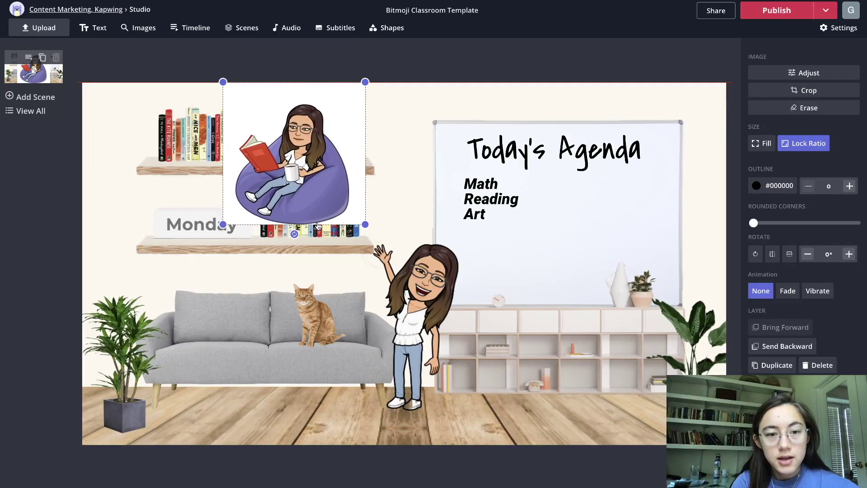
drag(305, 201, 214, 380)
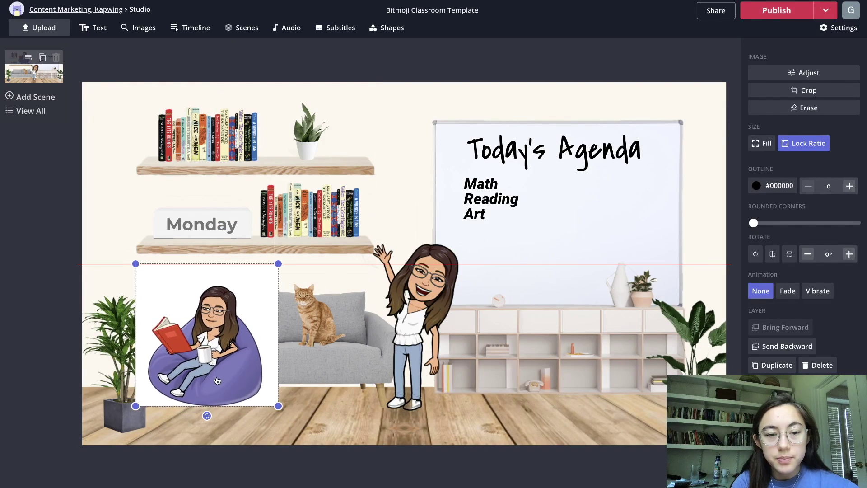
drag(203, 335, 501, 343)
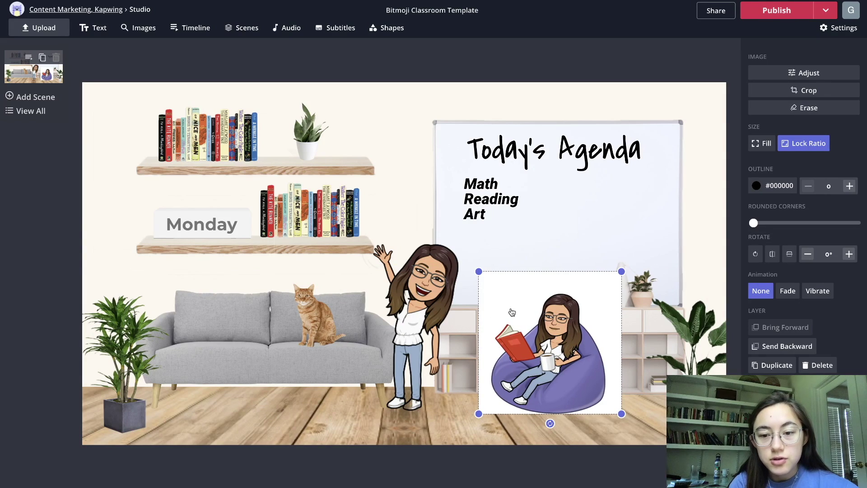
- Delete the waving Bitmoji and move the beanbag Bitmoji into the gap between the sofa and the bookshelf
click(417, 307)
key(Delete)
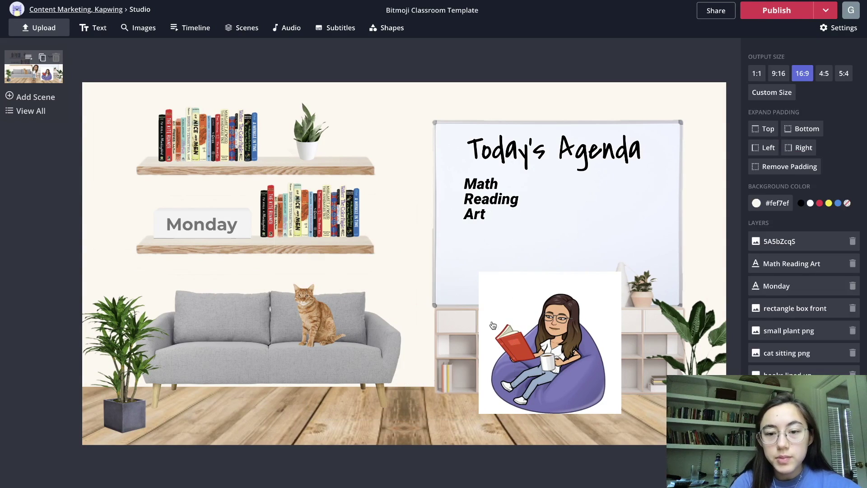
drag(493, 323, 426, 328)
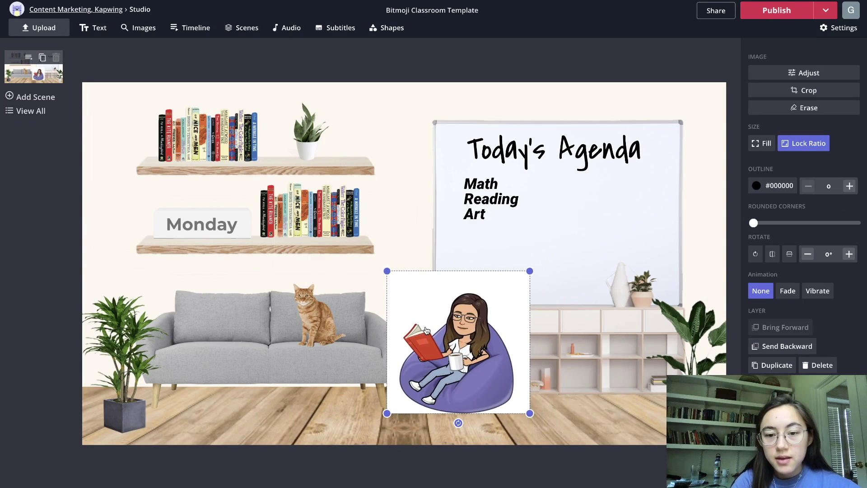
- Erase the white background around the beanbag Bitmoji with the Magic Wand, including leftover edge pixels, and return to the classroom scene
click(787, 110)
click(565, 116)
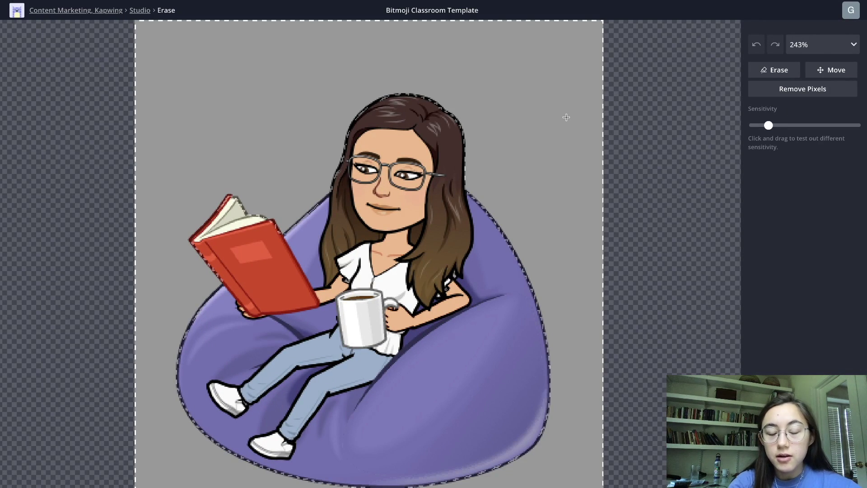
click(565, 116)
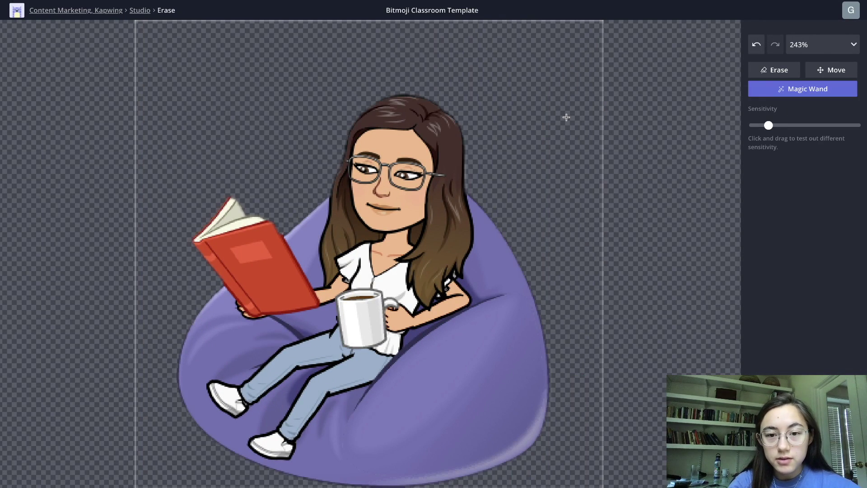
click(603, 137)
click(602, 137)
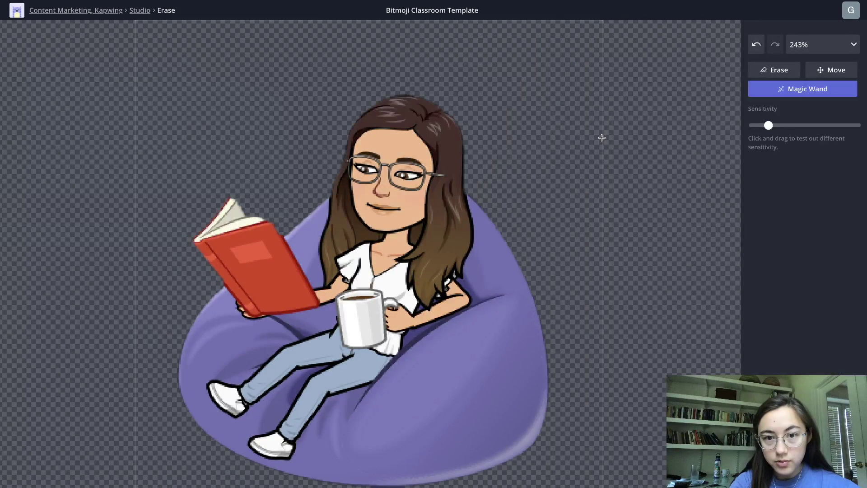
click(602, 137)
click(602, 137)
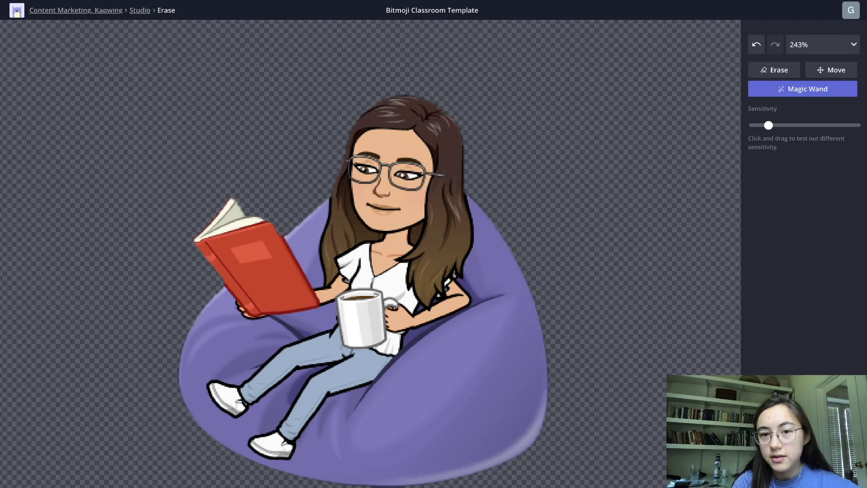
key(Escape)
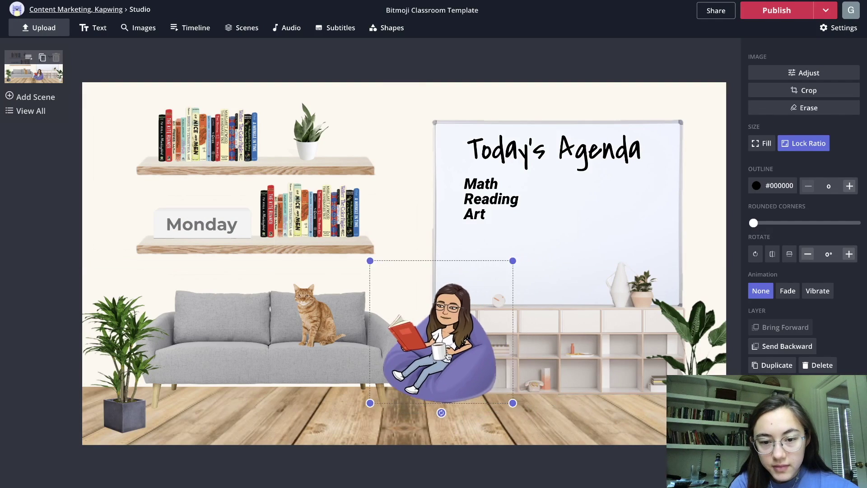
- Enlarge the beanbag Bitmoji slightly and position it on the floor between the sofa and the bookshelf
drag(448, 355, 423, 371)
drag(488, 418, 502, 432)
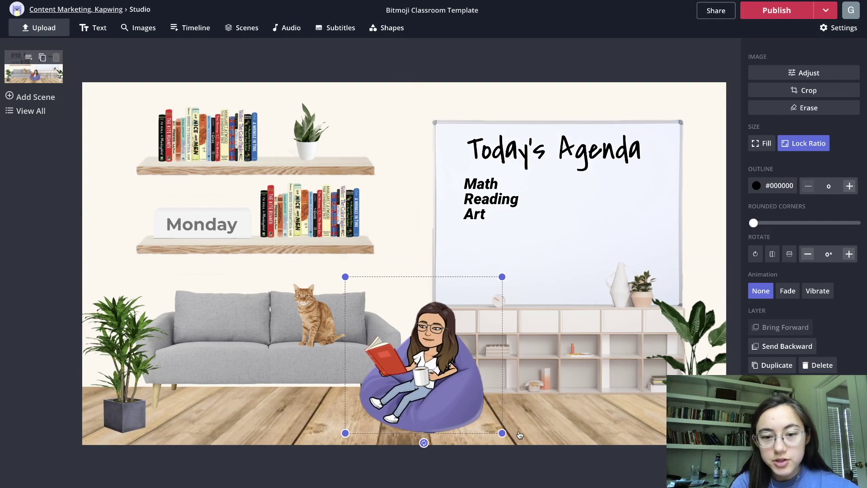
drag(424, 409, 430, 392)
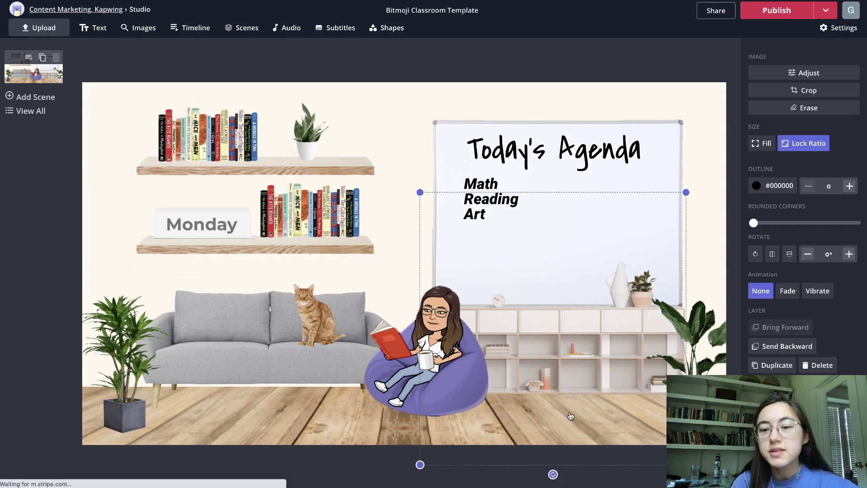
click(429, 388)
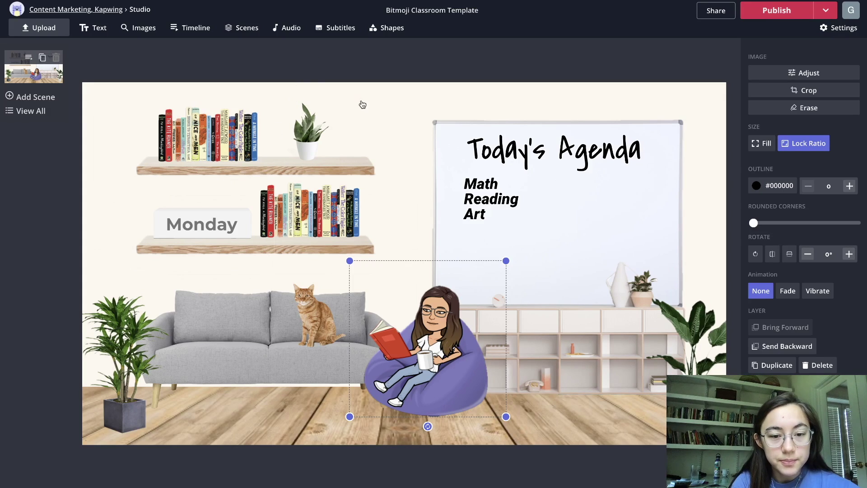
click(338, 88)
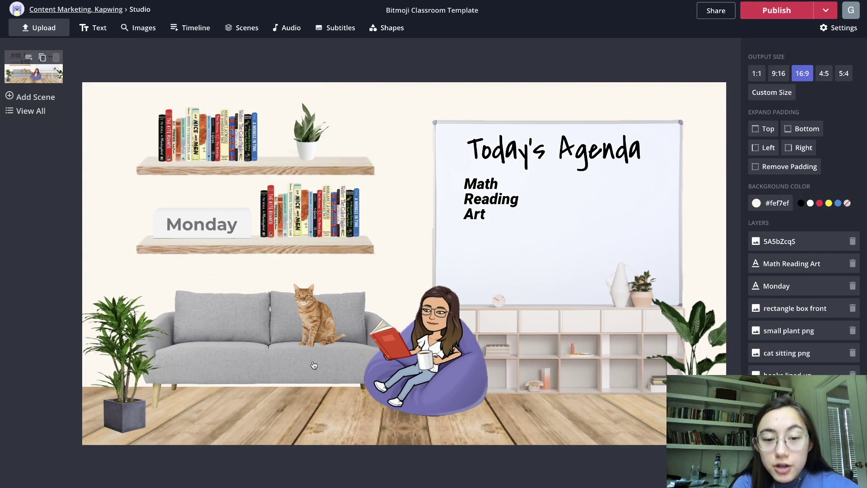
click(251, 350)
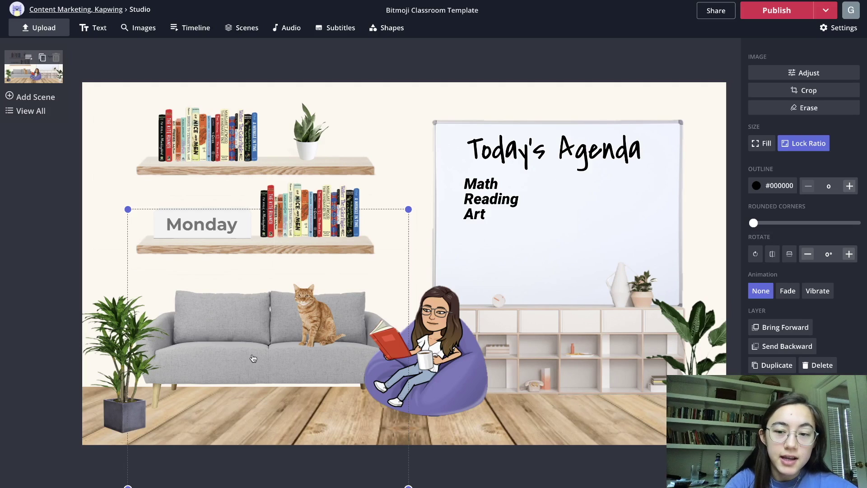
click(487, 343)
click(535, 341)
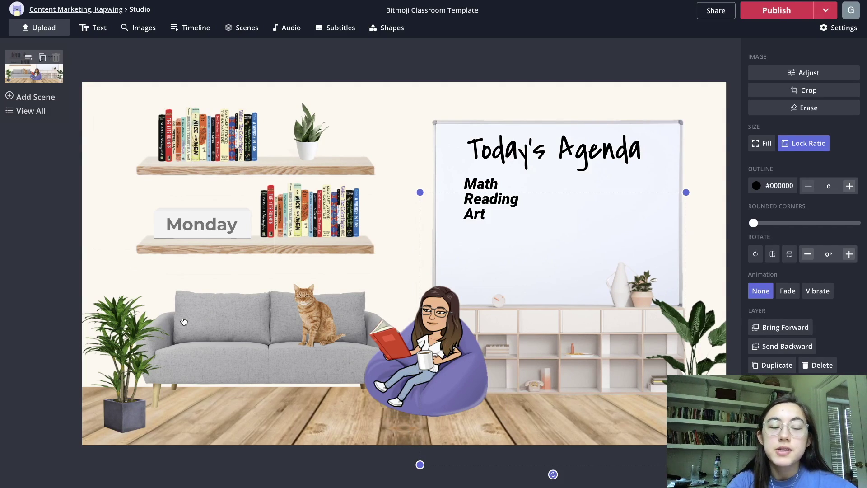
- Search the images for "desk" and browse the results for a suitable classroom desk
click(139, 28)
text(desk)
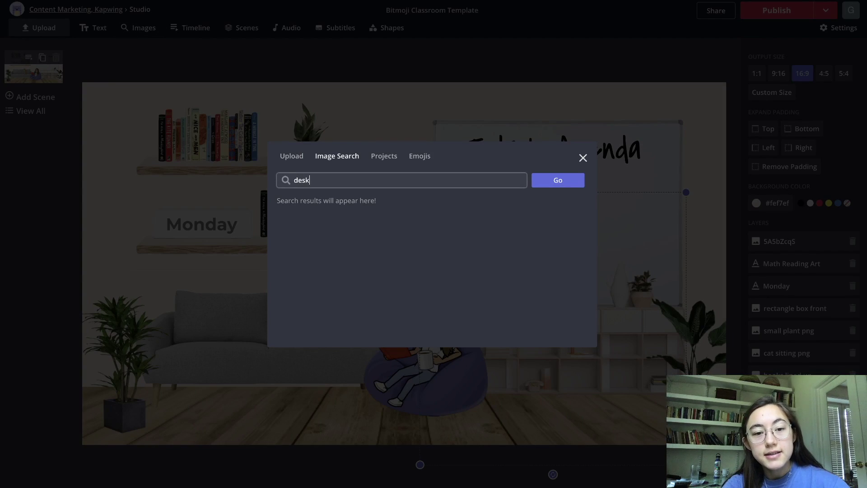
key(Return)
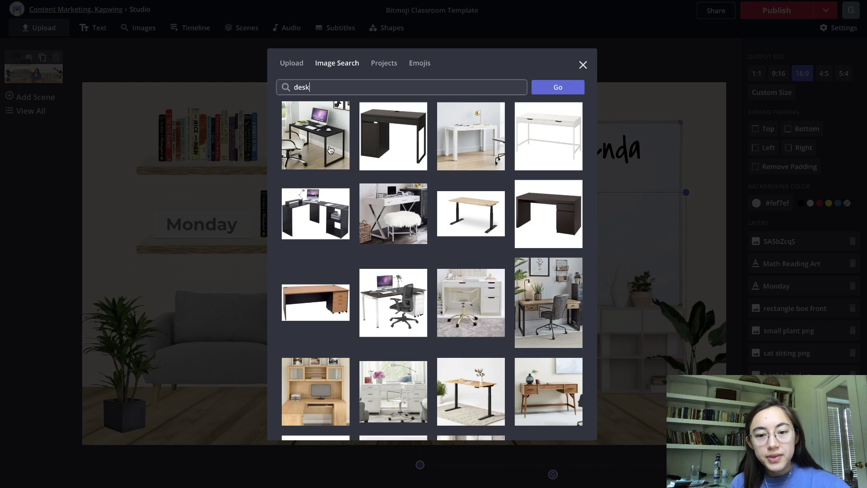
scroll(430, 260, down, 10)
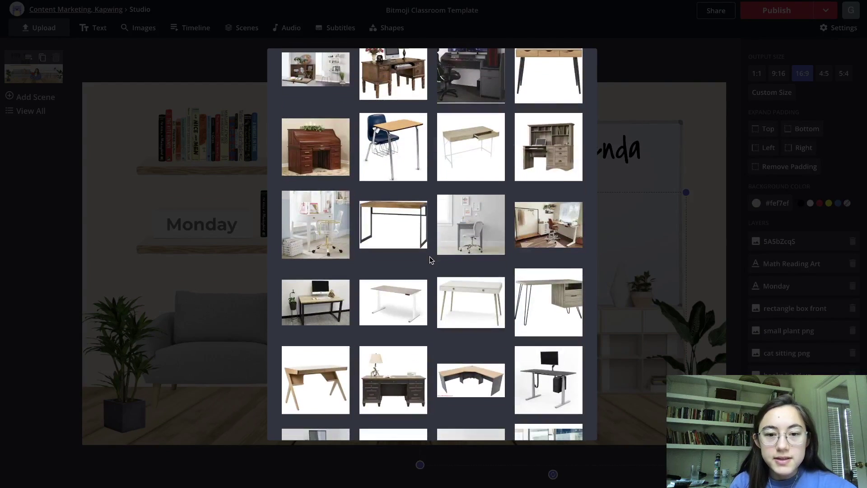
scroll(431, 259, up, 10)
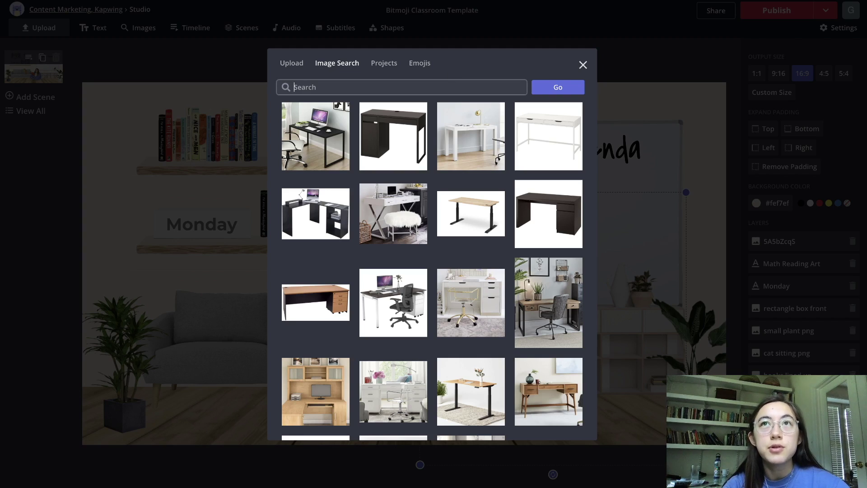
- Search the images for "desk front" and add the white desk with a wooden top to the classroom
text(desk)
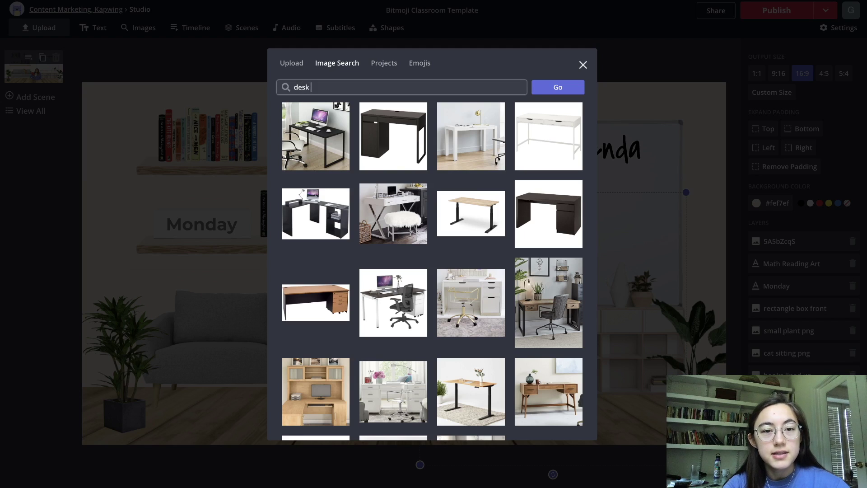
text( front)
key(Return)
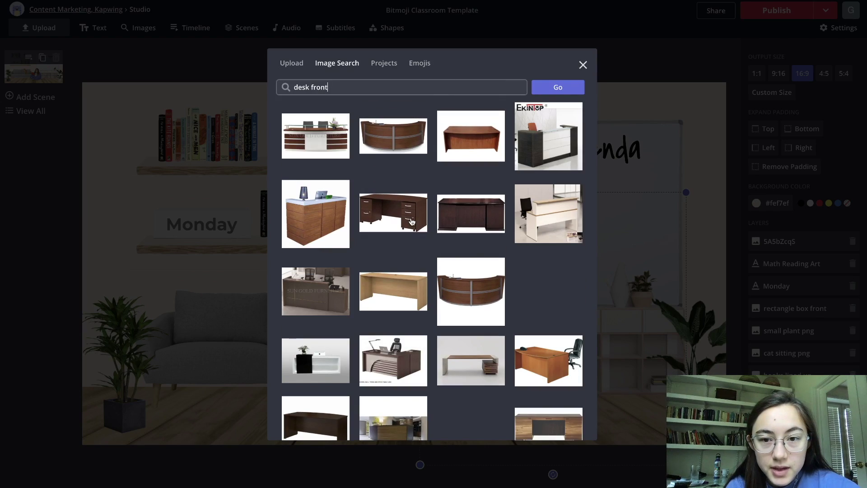
scroll(410, 205, down, 5)
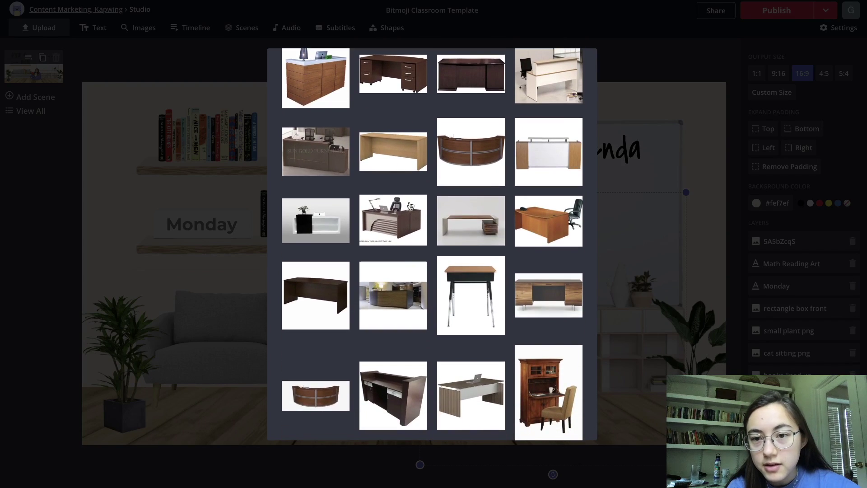
scroll(410, 206, down, 6)
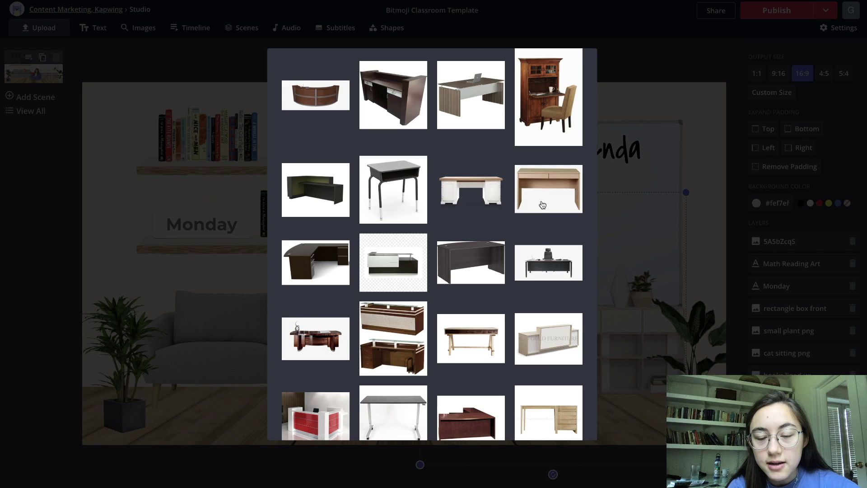
scroll(536, 281, down, 2)
scroll(536, 281, down, 8)
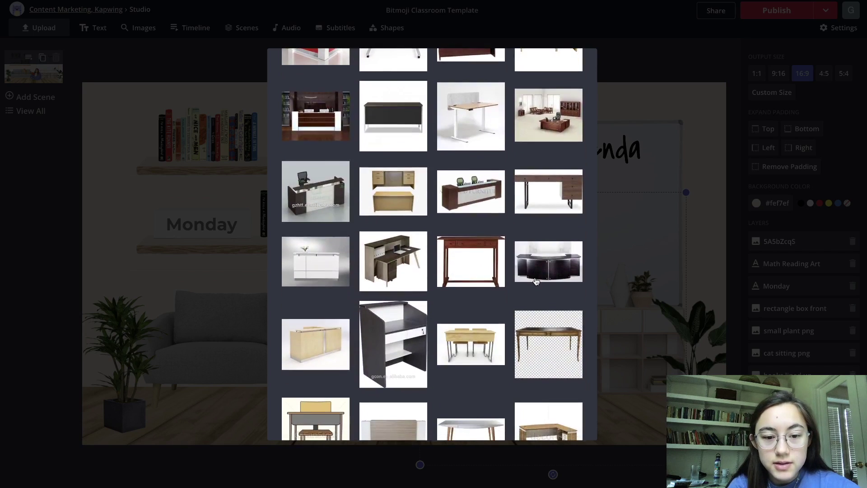
scroll(536, 283, down, 2)
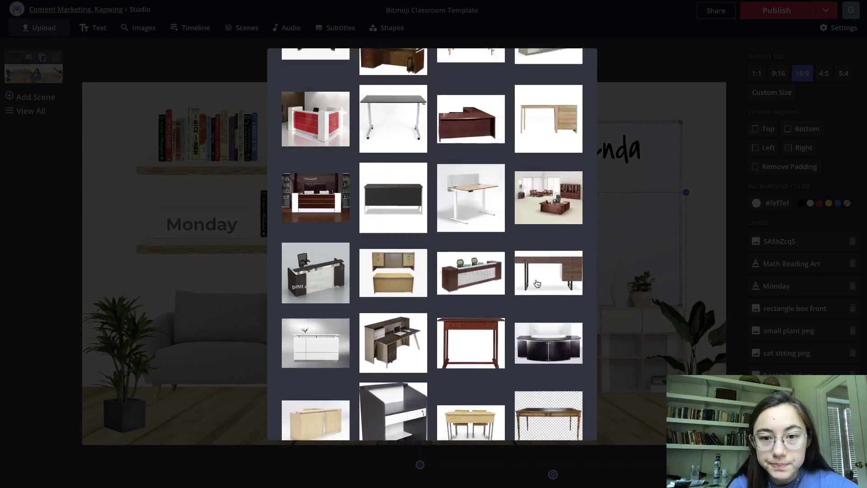
click(481, 72)
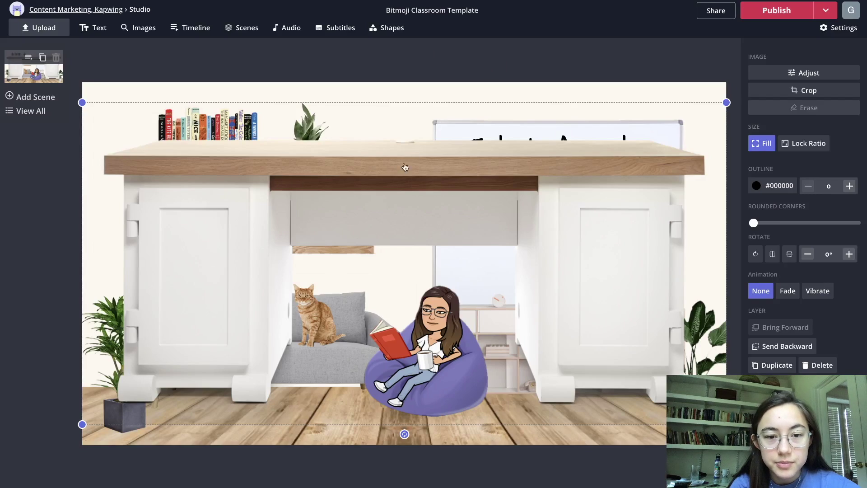
- Lock the desk's aspect ratio, shrink it to try it in front of the sofa, and delete it
click(802, 143)
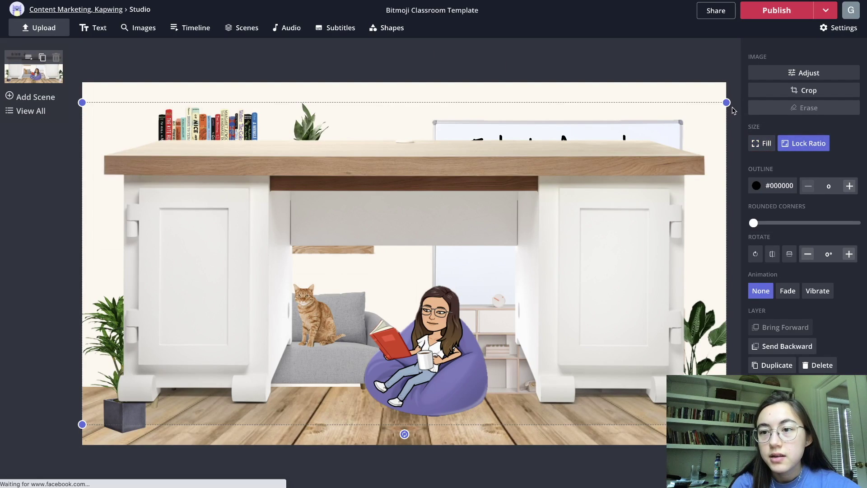
drag(364, 283, 327, 300)
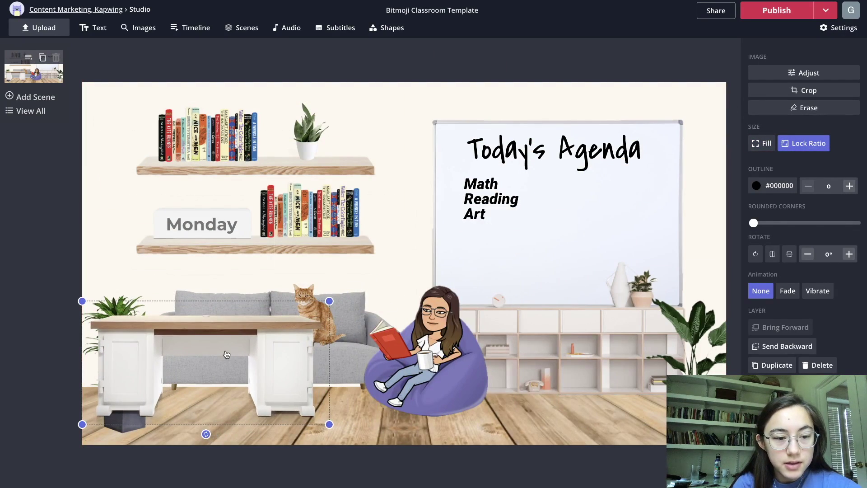
drag(226, 354, 285, 344)
key(Delete)
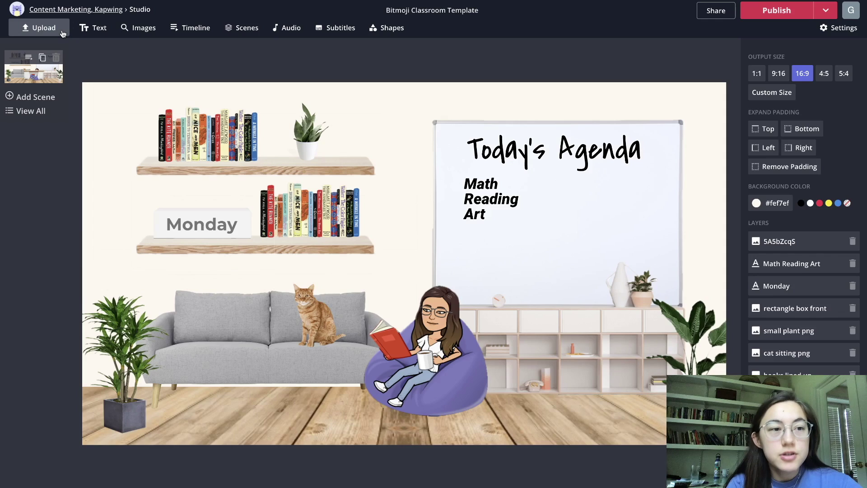
- Add the star-eyed grinning emoji and place it small beside the plant on the upper shelf
click(44, 28)
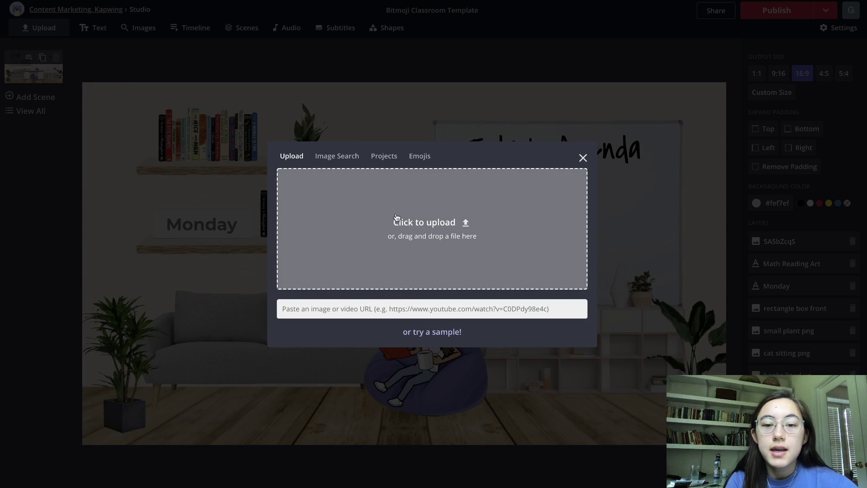
click(348, 309)
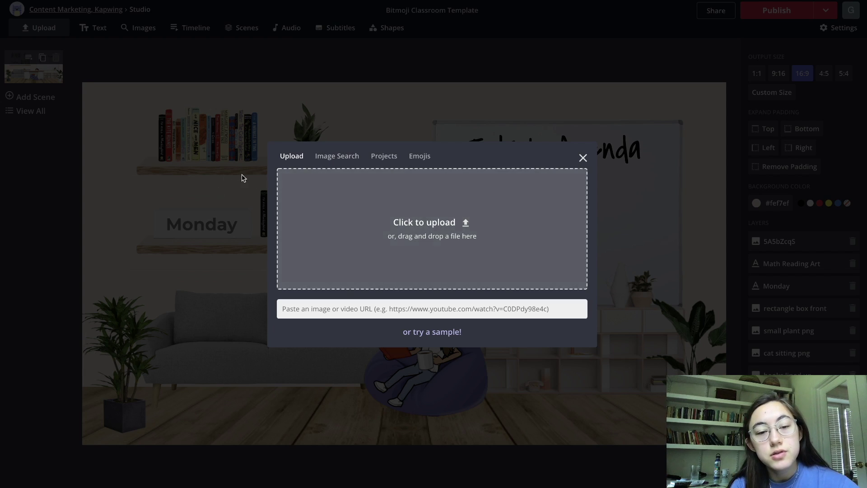
click(422, 157)
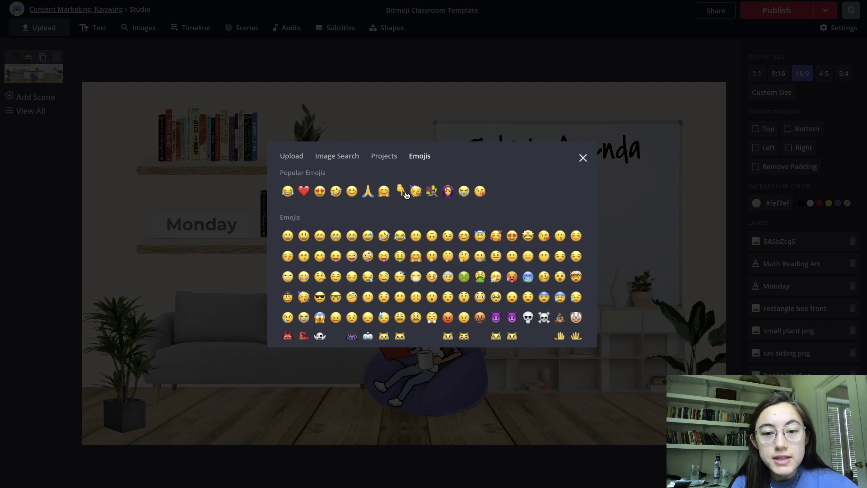
click(528, 237)
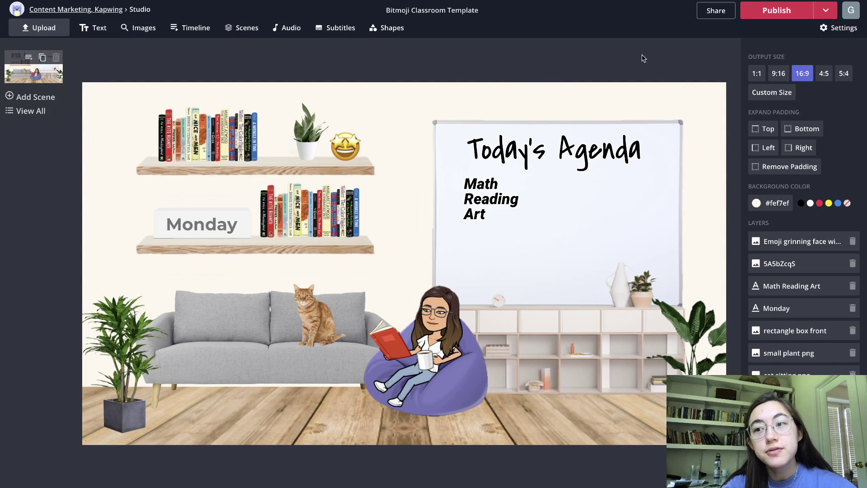
- Search the images for "gif" and add the hula-hooping llama on a purple background
click(142, 29)
text(gif)
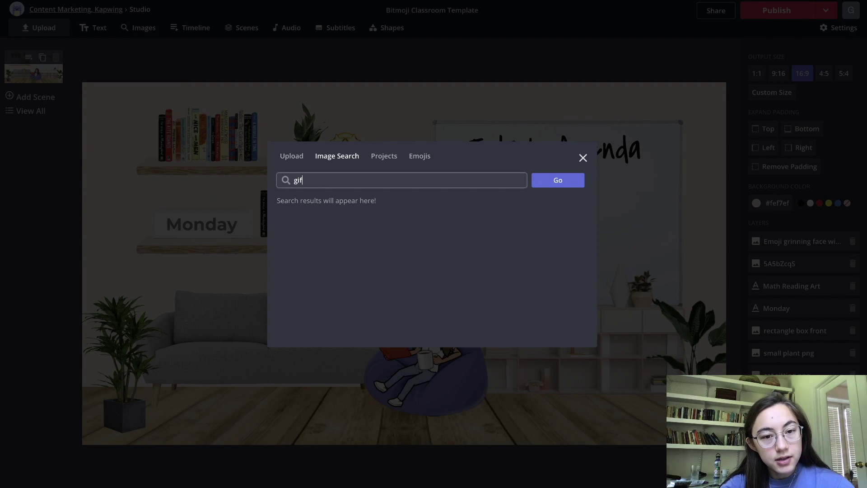
key(Return)
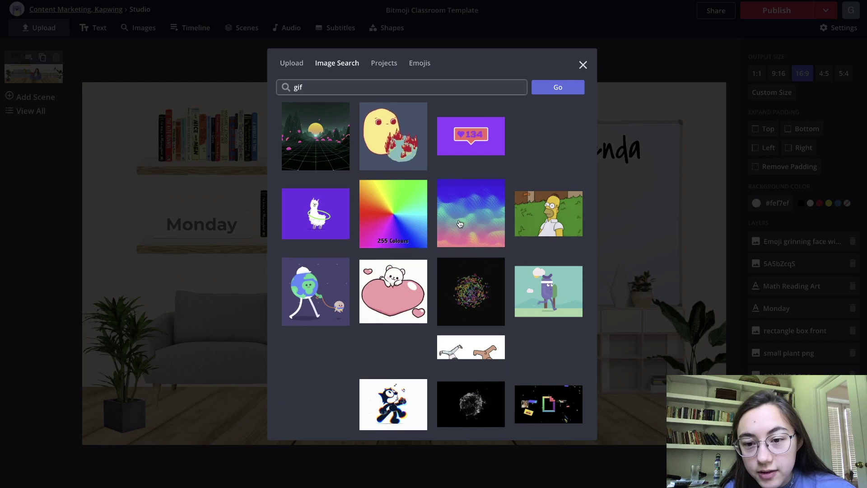
scroll(459, 223, down, 2)
scroll(459, 223, down, 4)
scroll(459, 223, up, 8)
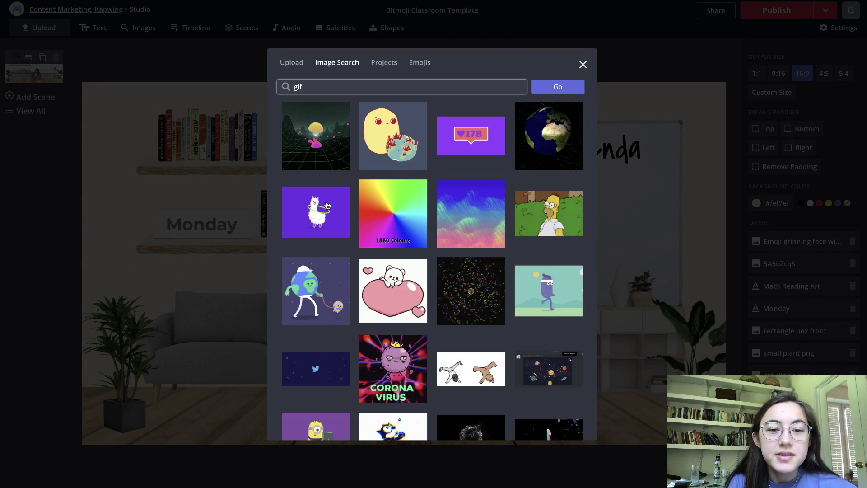
click(327, 211)
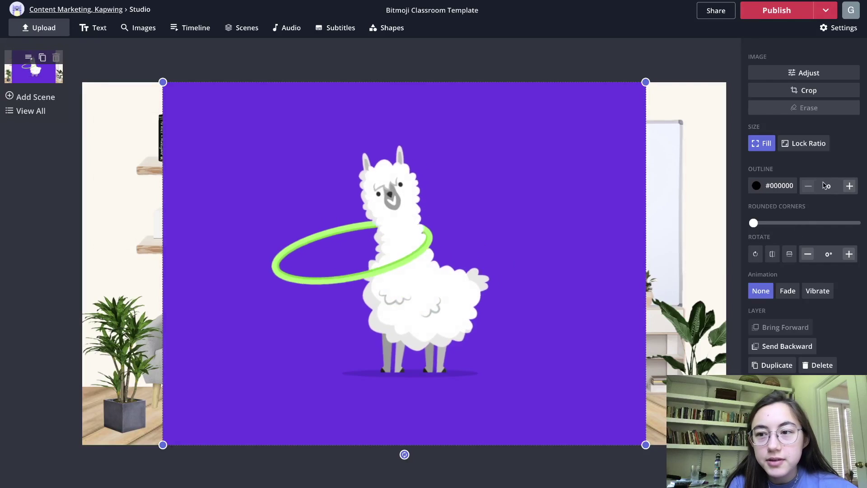
- Lock the llama GIF's aspect ratio, shrink it, and place it on the lower shelf instead of the Monday sign
click(806, 149)
drag(645, 82, 219, 402)
drag(194, 424, 144, 219)
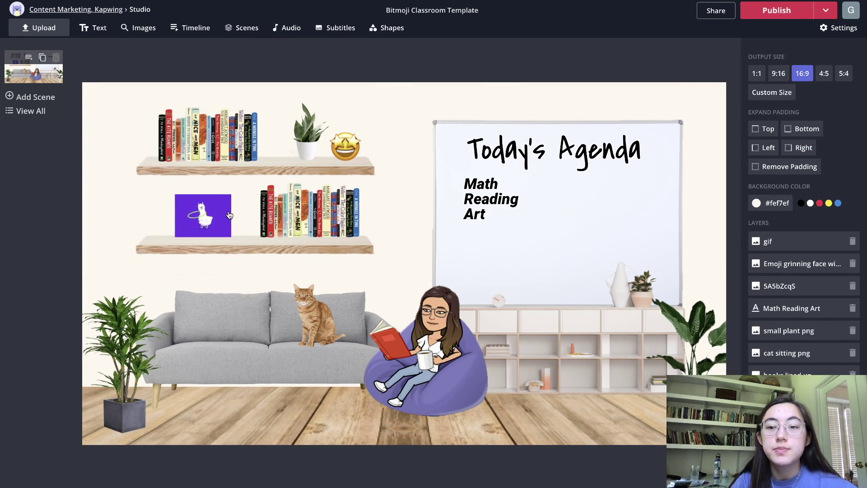
- Set the project's output file type to GIF
click(838, 29)
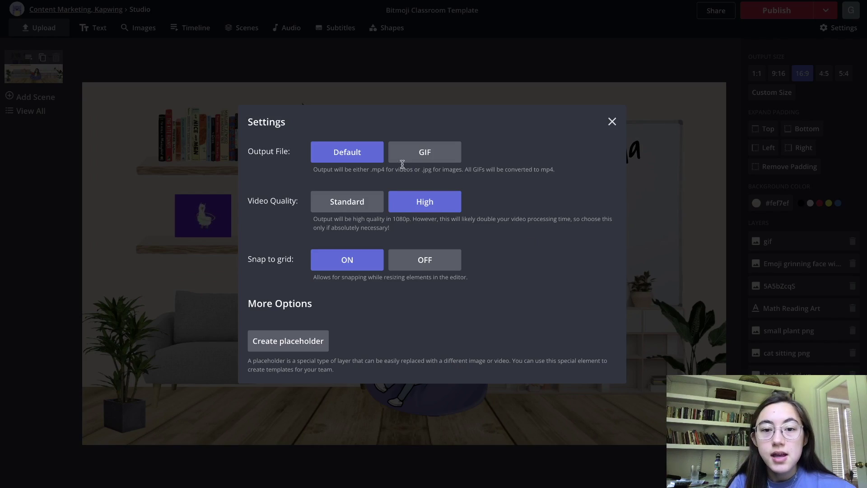
click(417, 155)
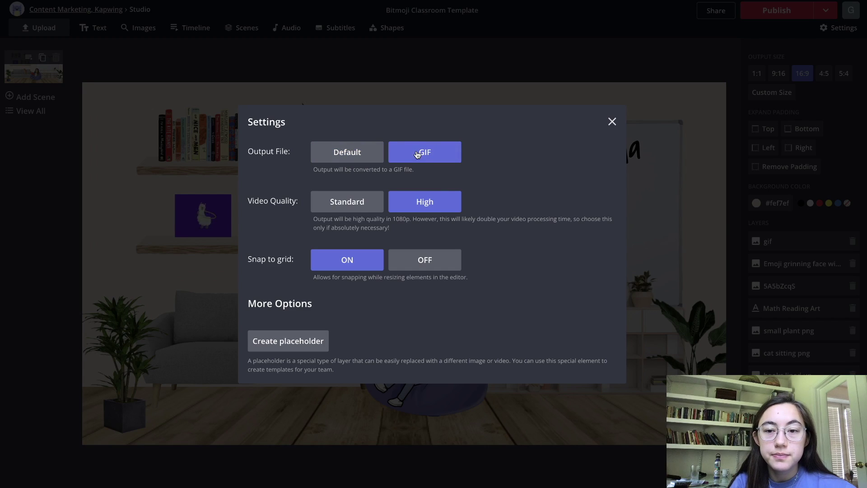
click(611, 123)
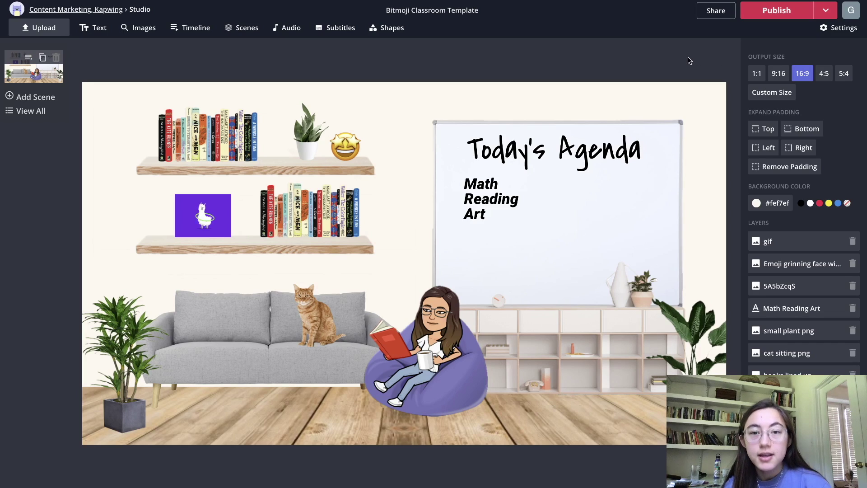
- Publish the Bitmoji classroom and download the exported GIF
click(787, 21)
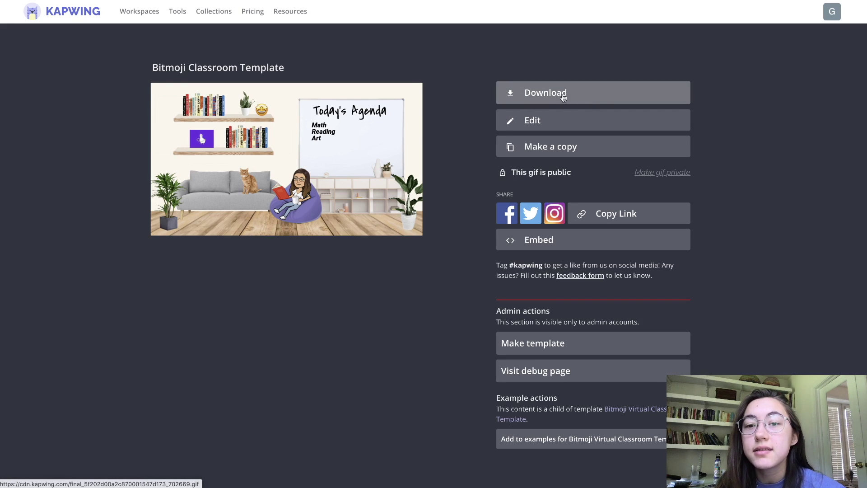
click(529, 91)
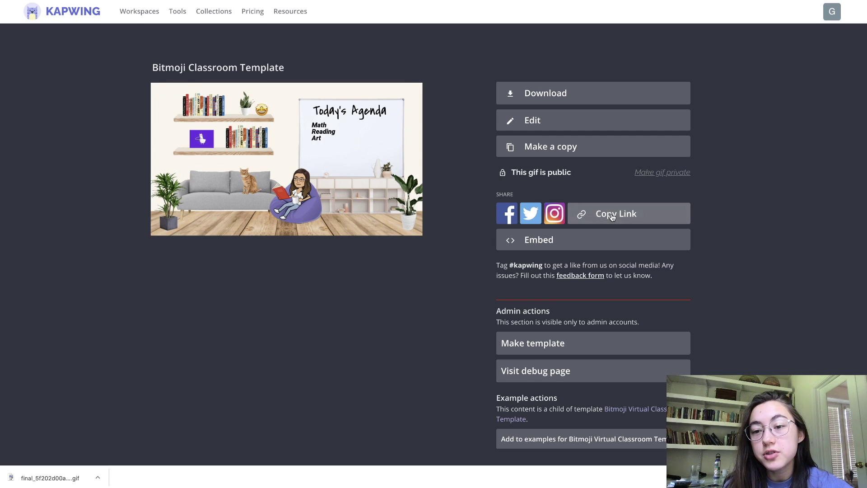
- Copy the share link of the published classroom and close the sharing dialog
click(613, 217)
click(479, 242)
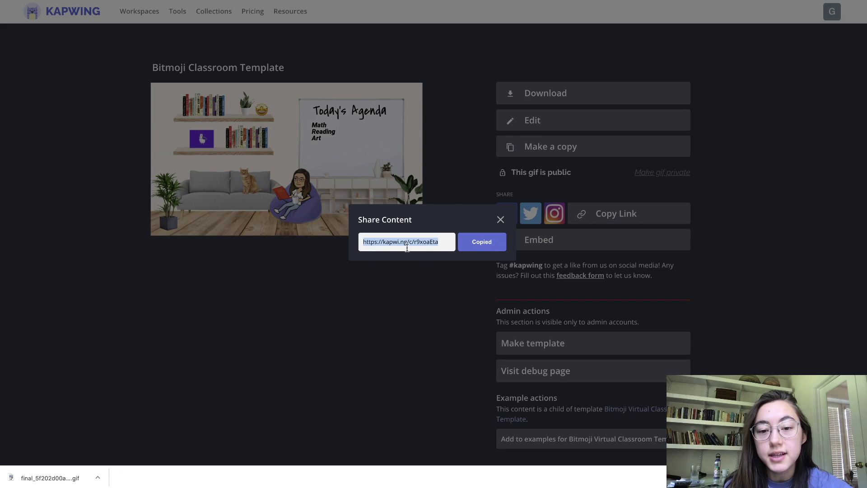
click(364, 298)
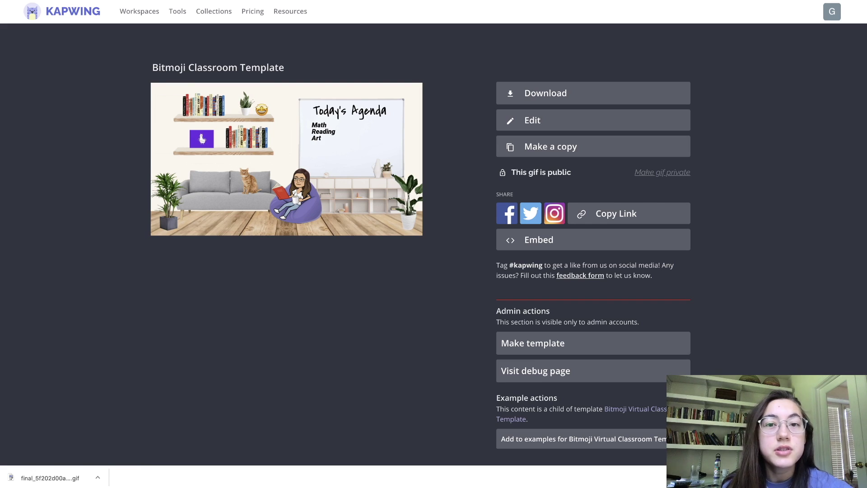
- Switch to the Google Slides presentation, place the downloaded classroom GIF on slide 2, and fit it to the whole slide
key(ctrl+Tab)
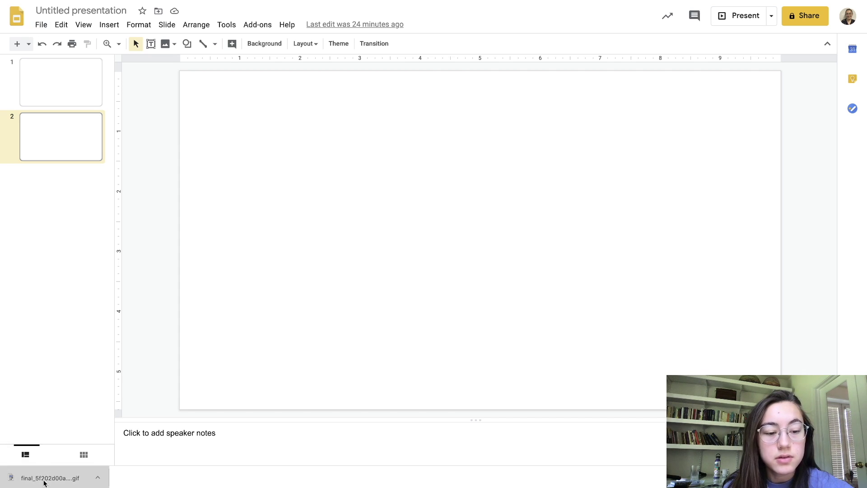
drag(44, 483, 316, 319)
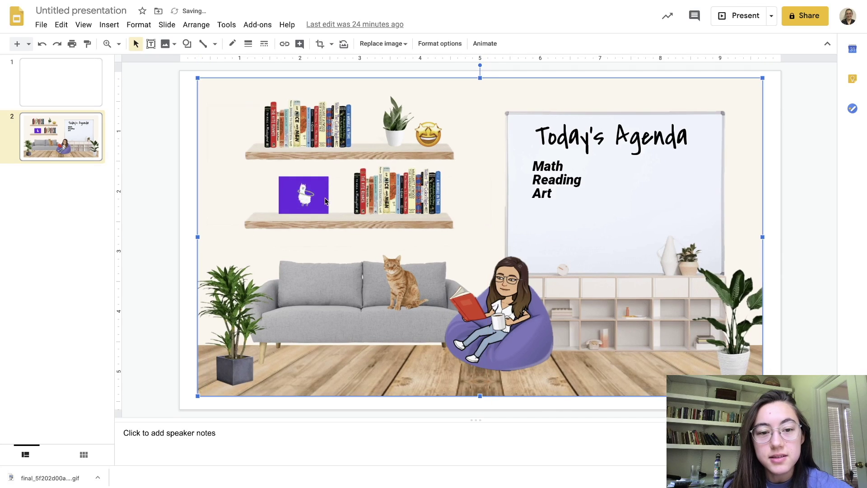
drag(249, 210, 231, 204)
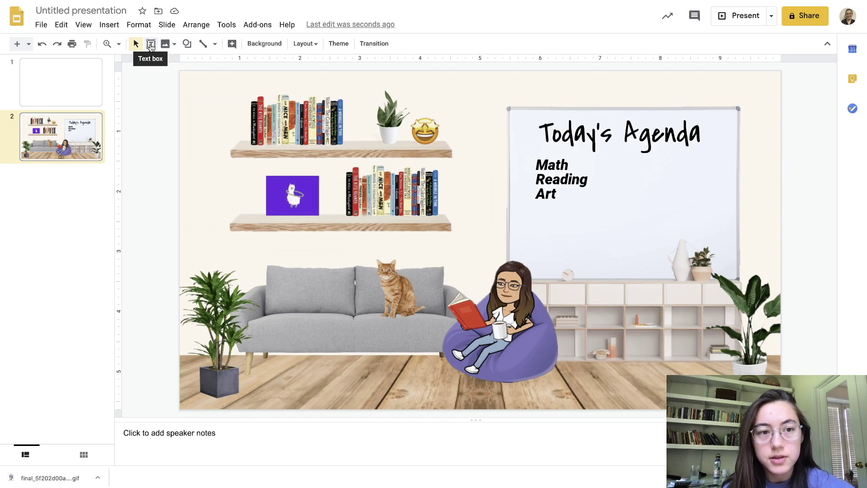
- Add a text box reading "Watch this video today!" on the whiteboard beside the Math, Reading, Art list
click(151, 44)
drag(592, 156, 722, 234)
text(Wat)
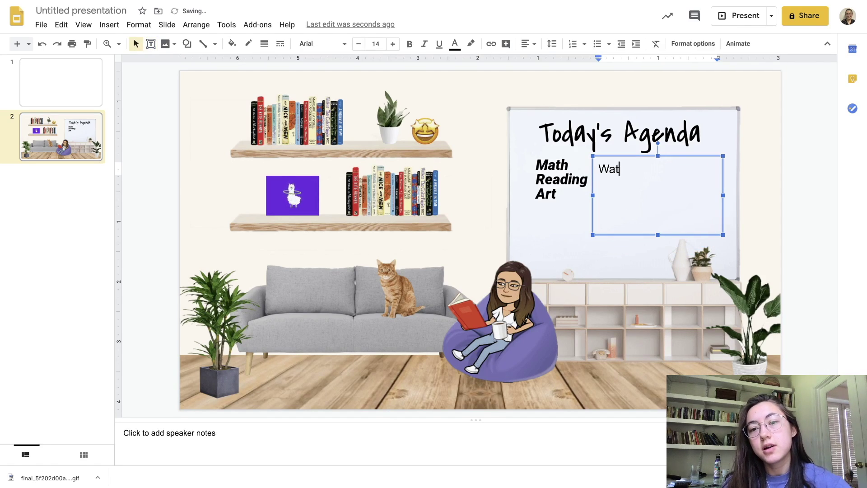
text(ch this)
text(video today!)
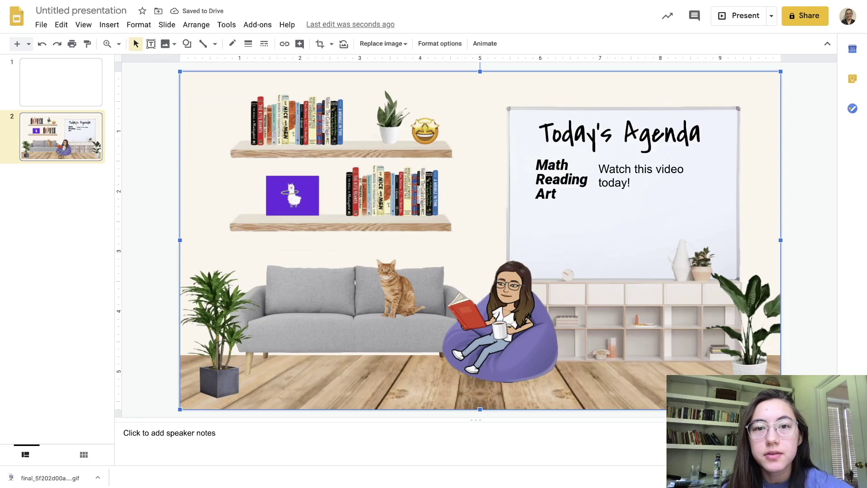
- Turn the whole "Watch this video today!" text into a hyperlink using the copied web address
click(632, 186)
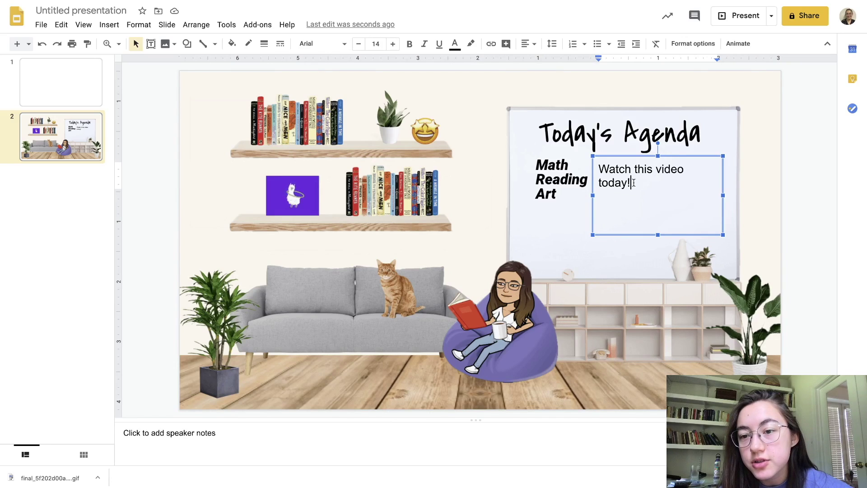
drag(634, 183, 598, 169)
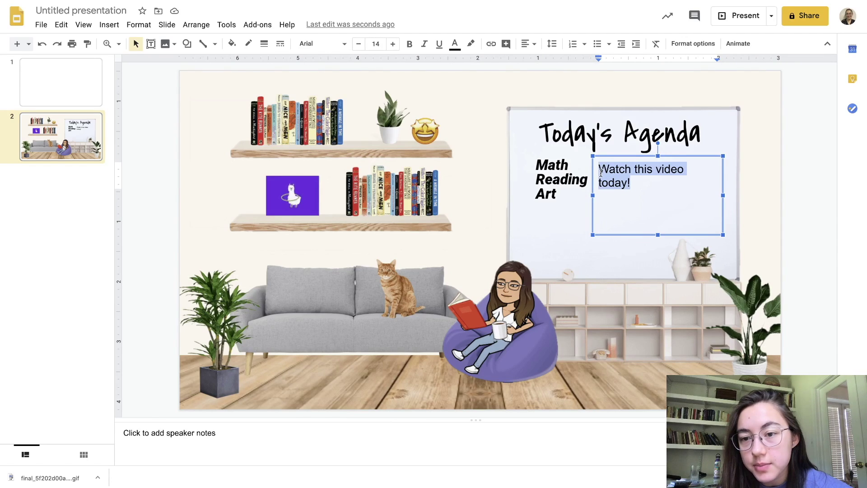
click(491, 44)
key(ctrl+v)
key(Return)
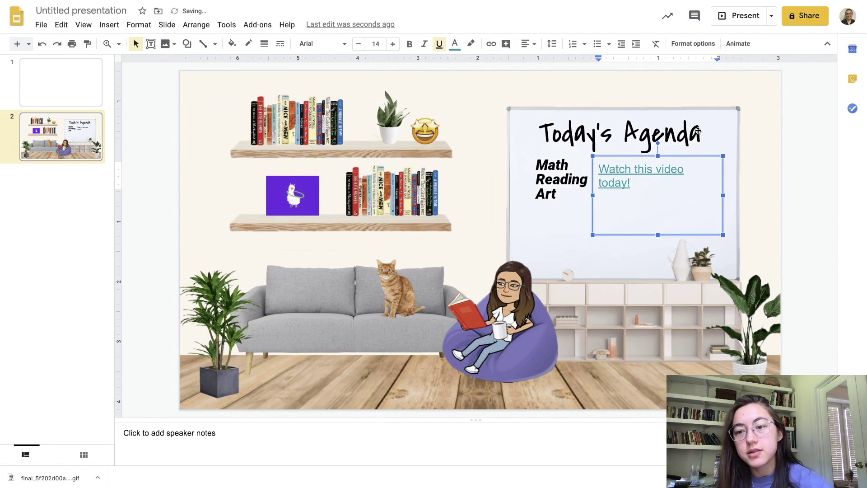
click(546, 204)
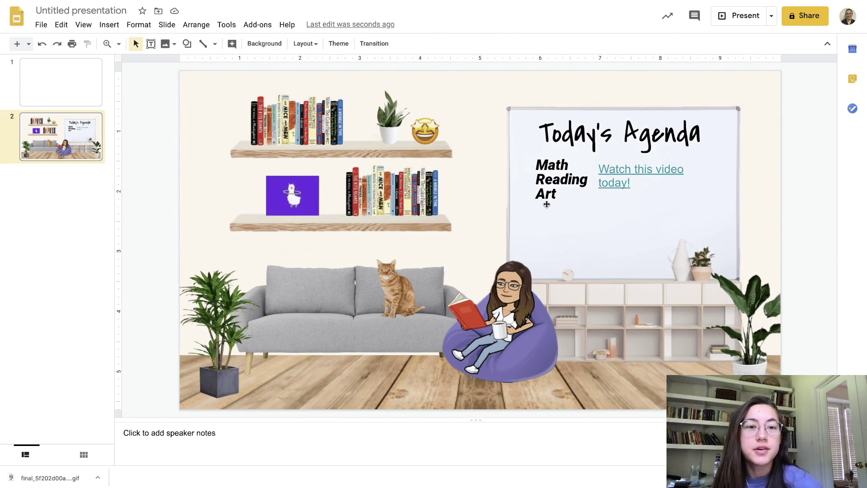
click(622, 168)
click(735, 165)
click(789, 193)
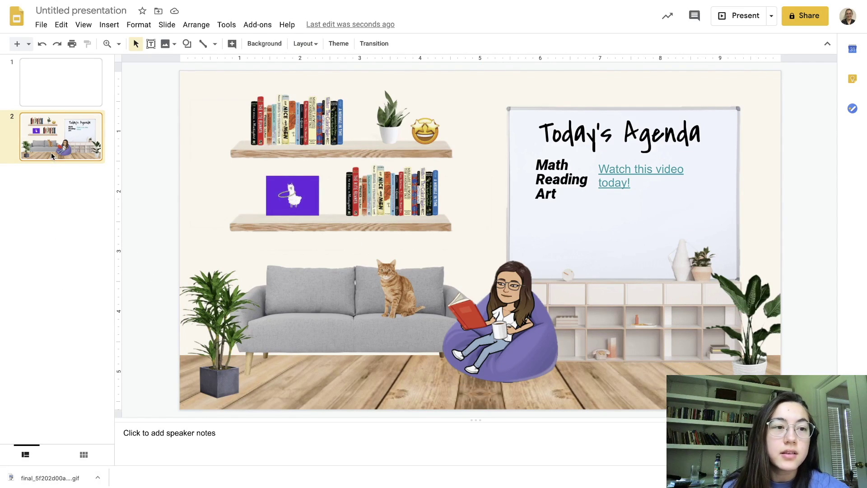
- Add a blank slide after the classroom slide and place the downloaded classroom GIF on it
click(29, 43)
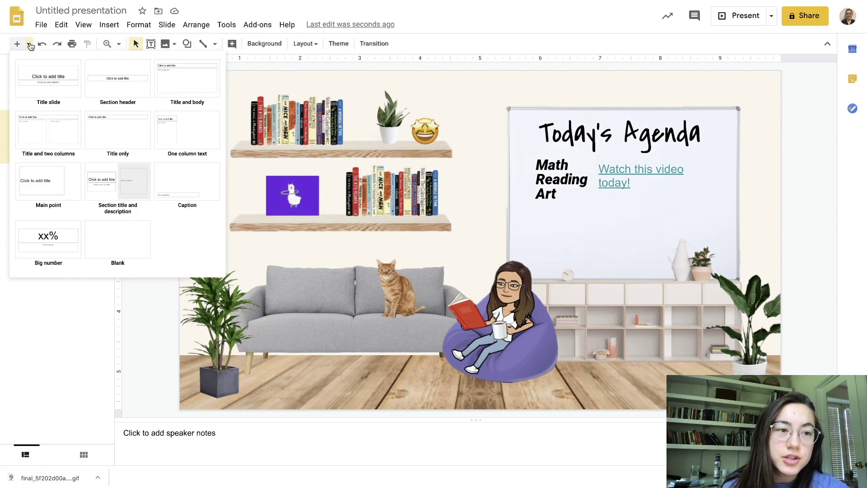
click(130, 234)
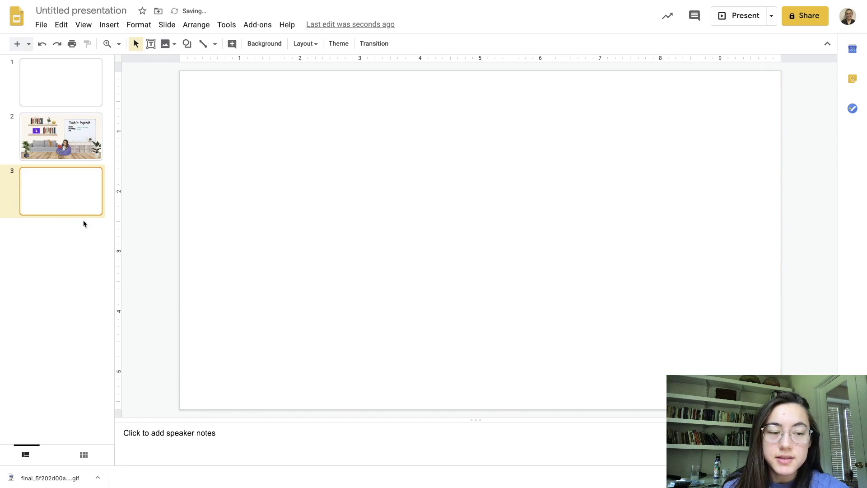
click(59, 150)
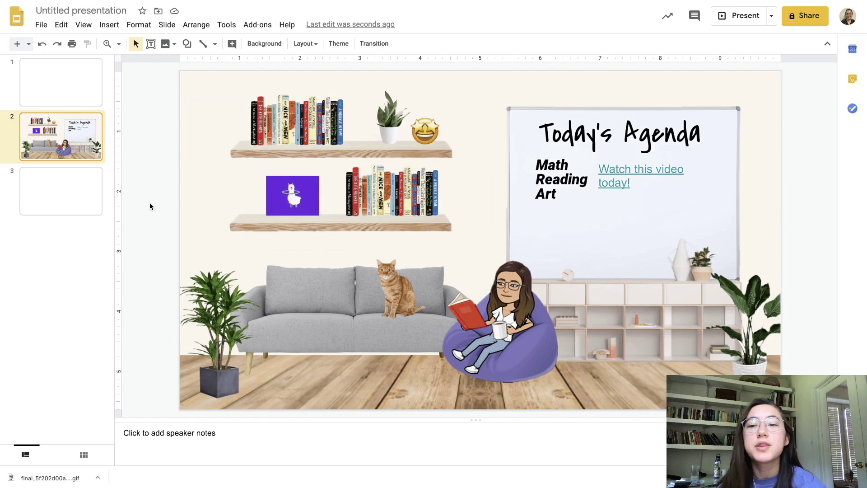
click(74, 200)
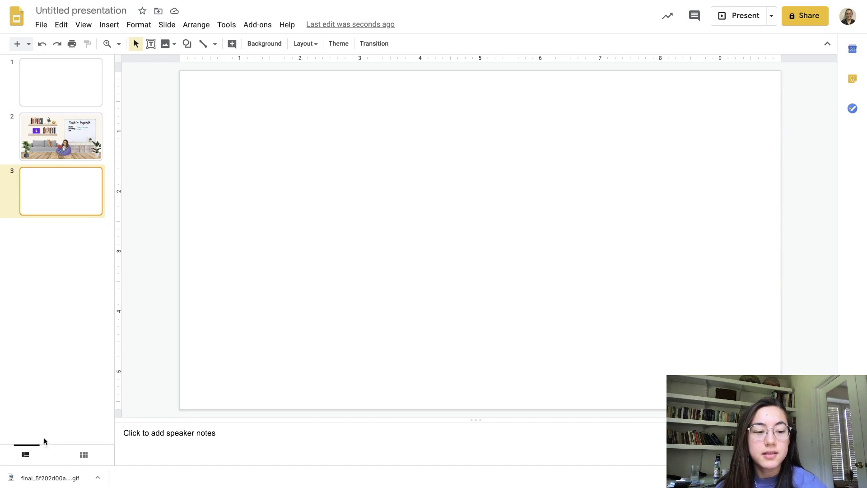
drag(39, 476, 331, 268)
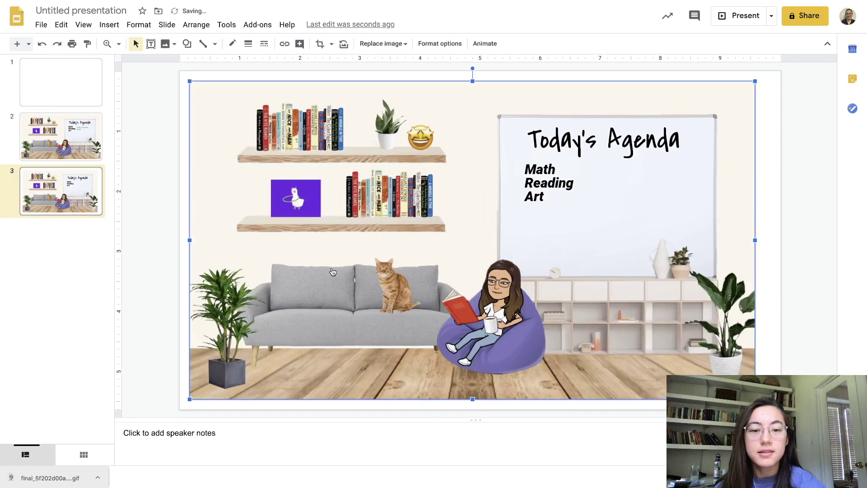